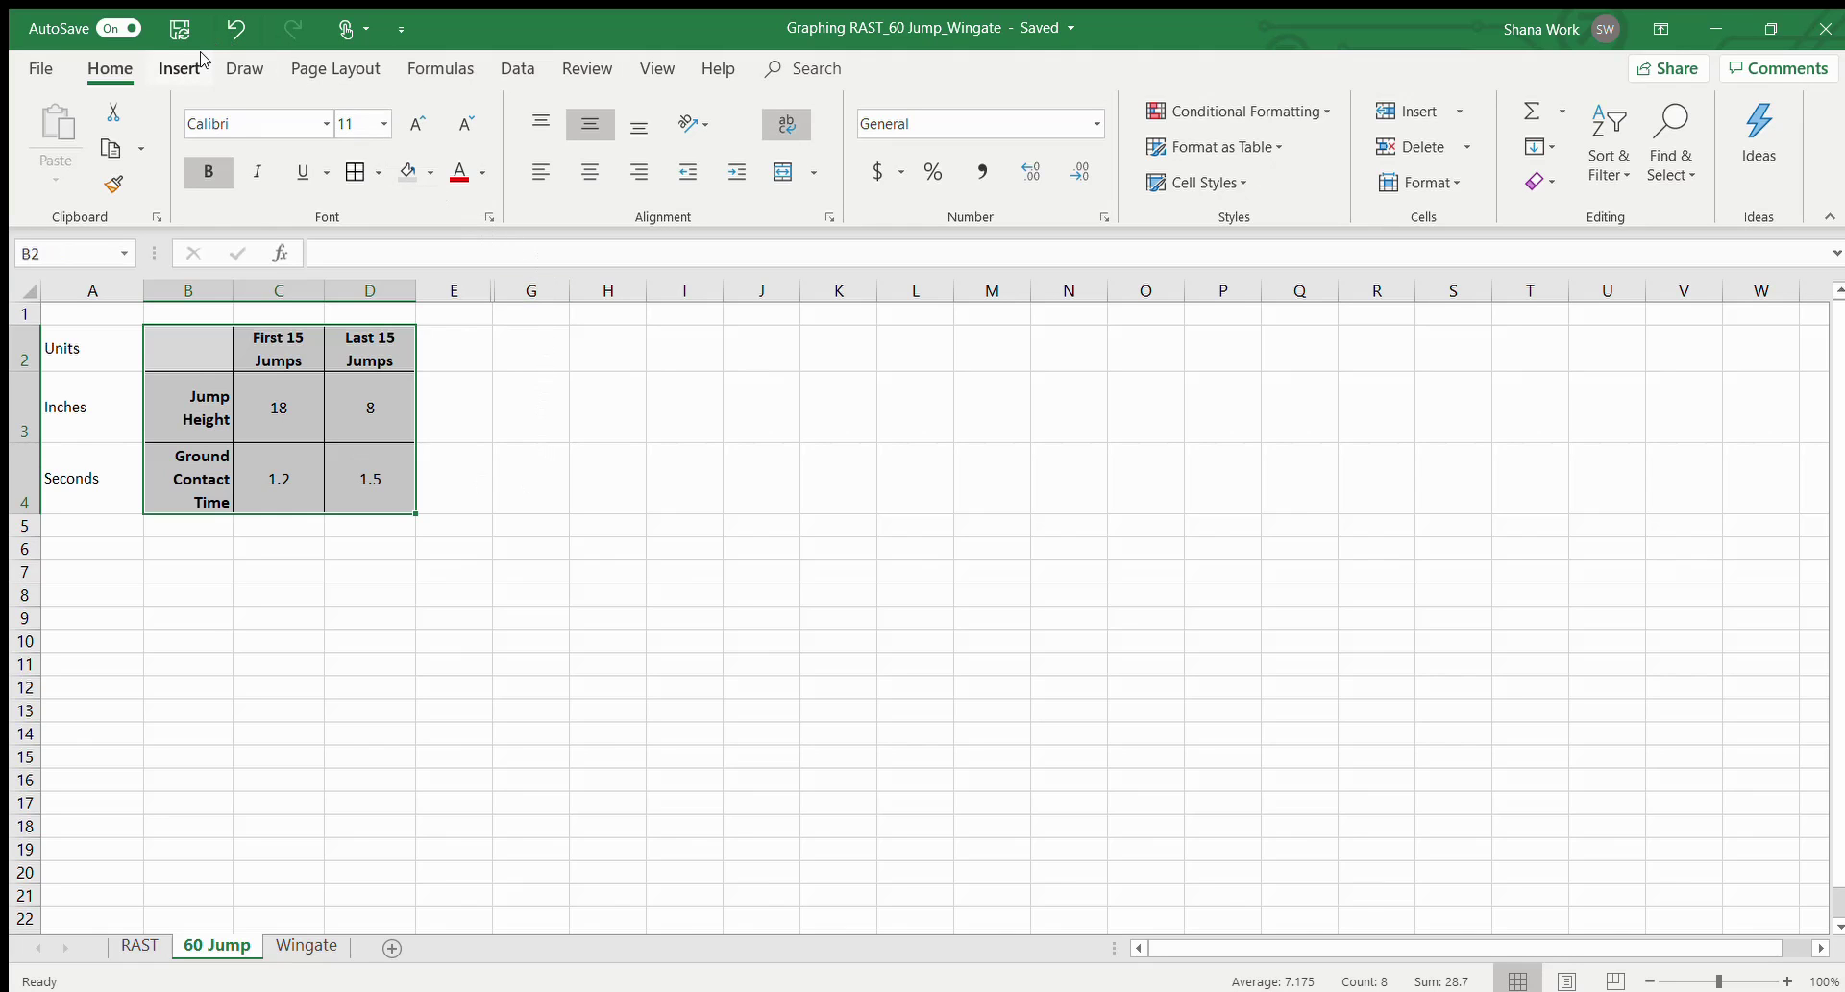
# Insert a line chart from the selected jump table and plot the Ground Contact Time series on the secondary axis.
pyautogui.click(176, 69)
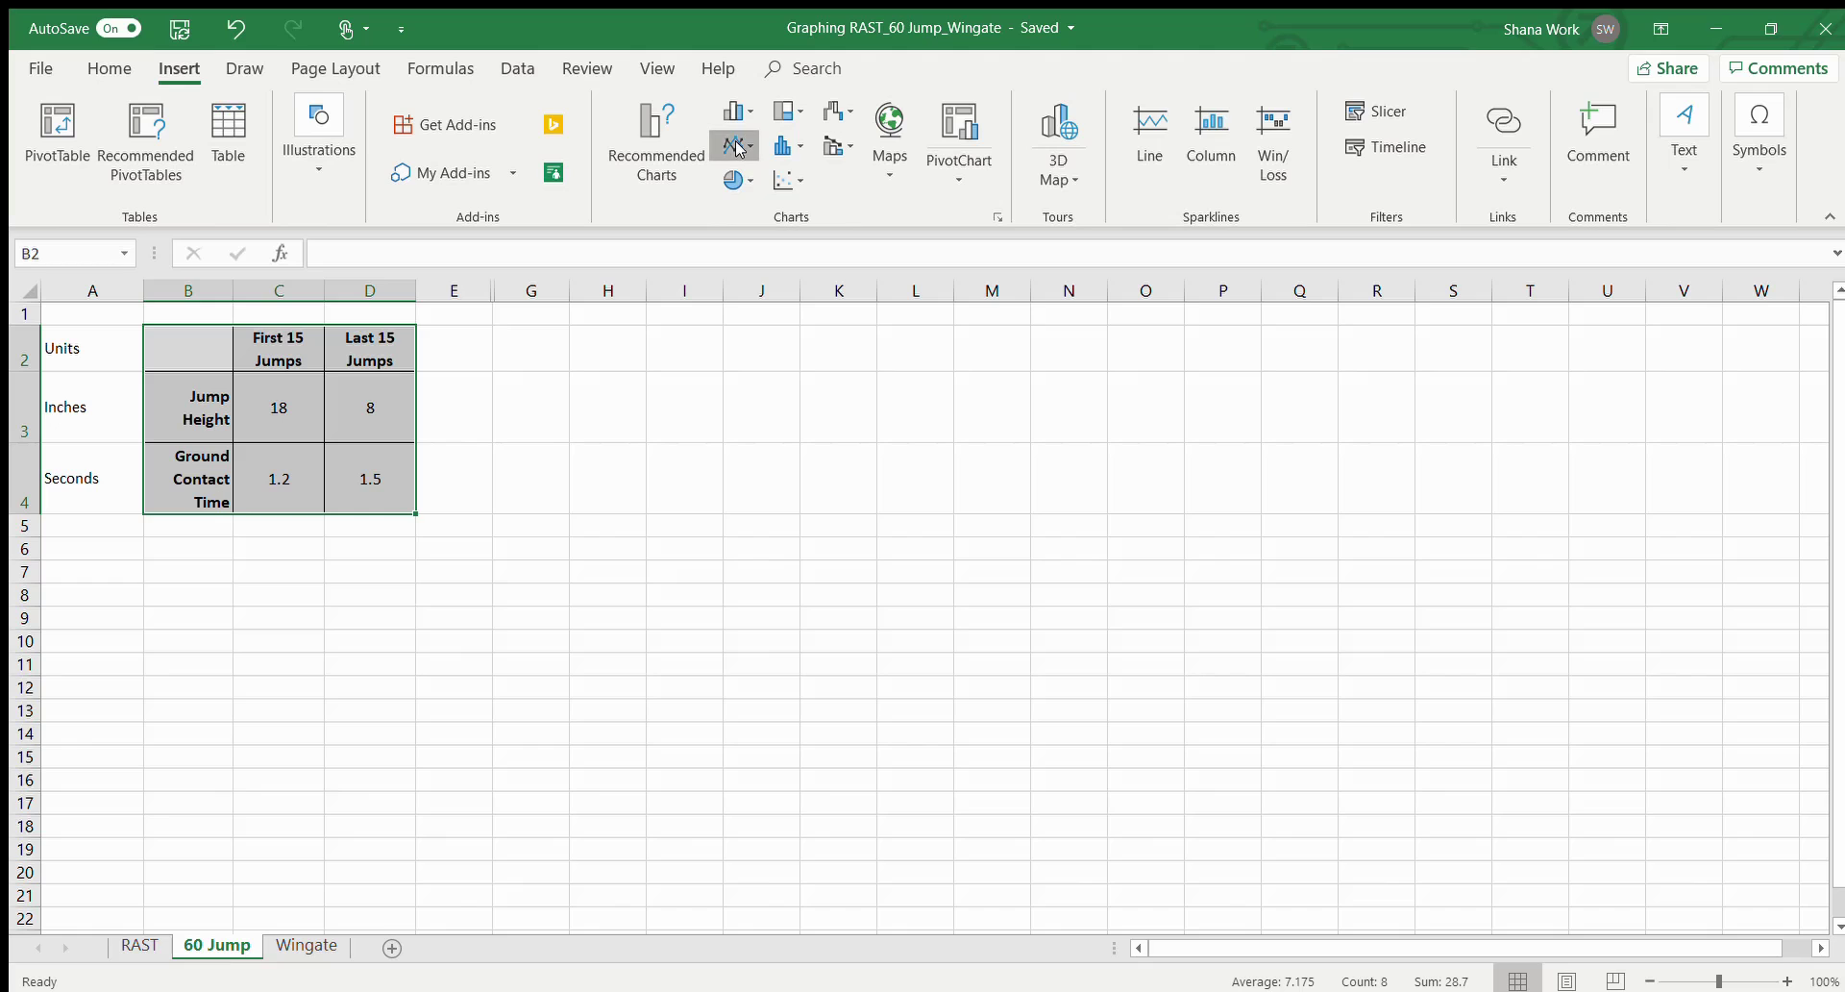
pyautogui.click(739, 216)
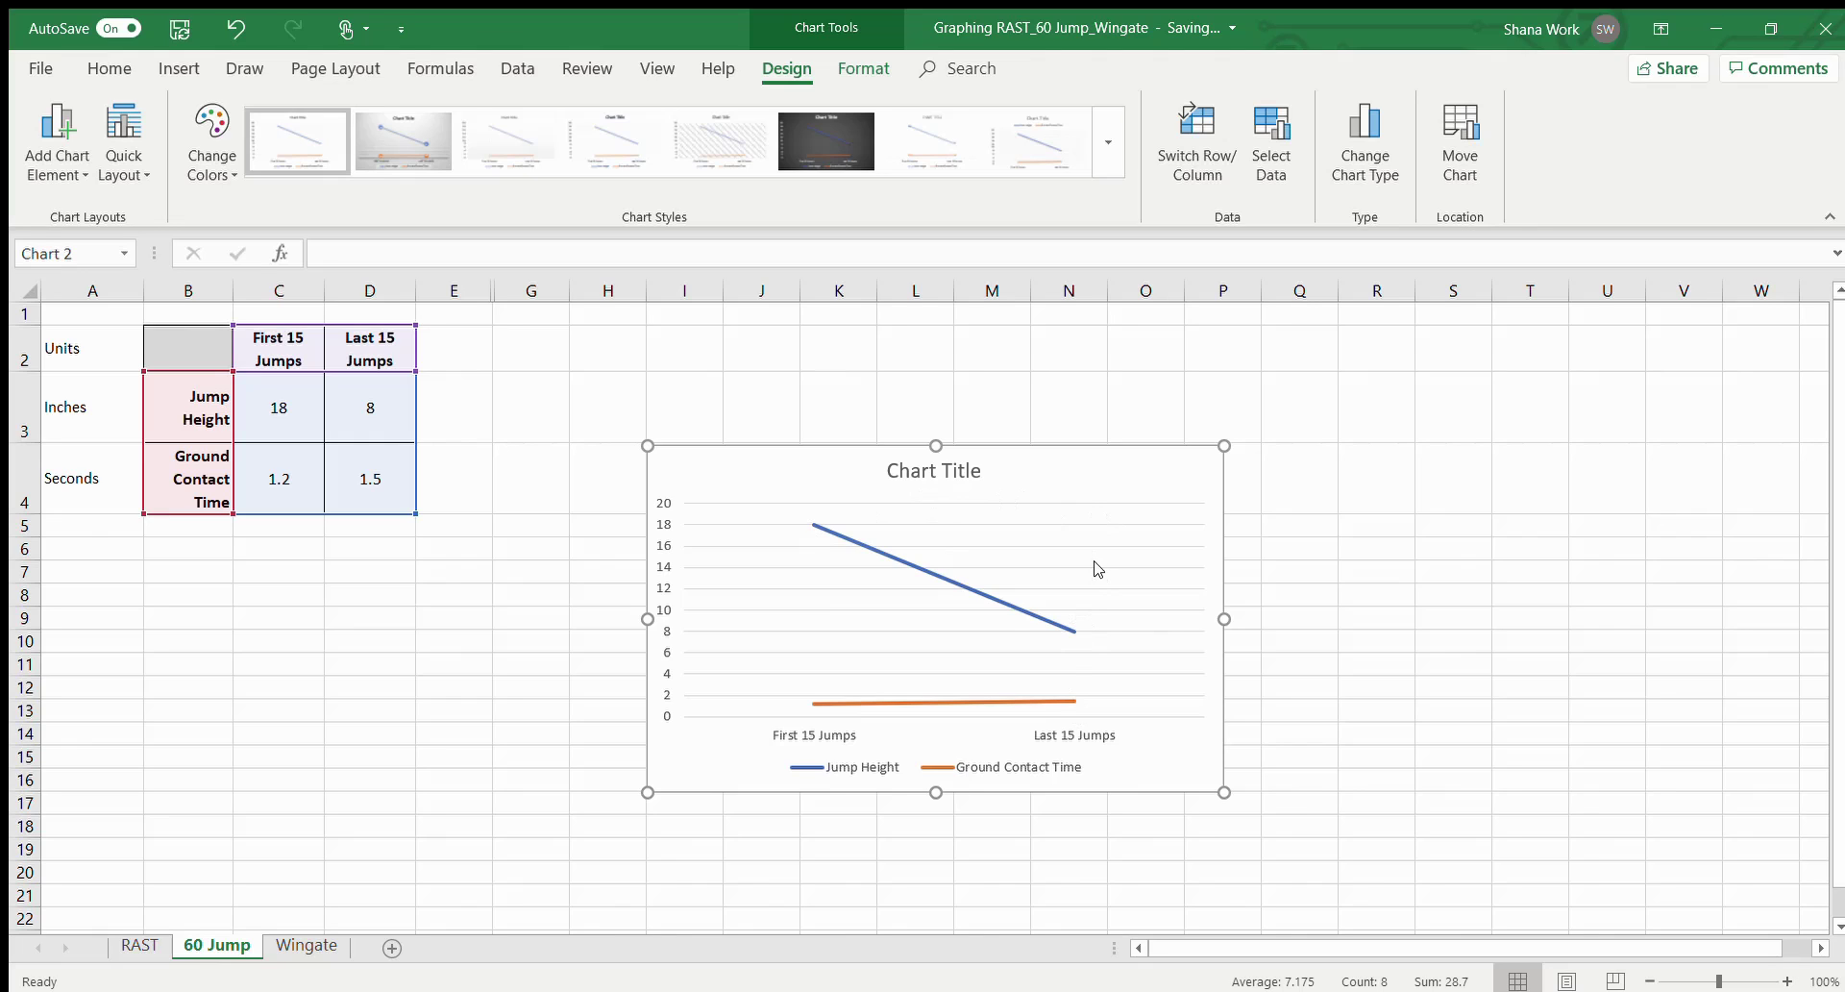
pyautogui.click(986, 703)
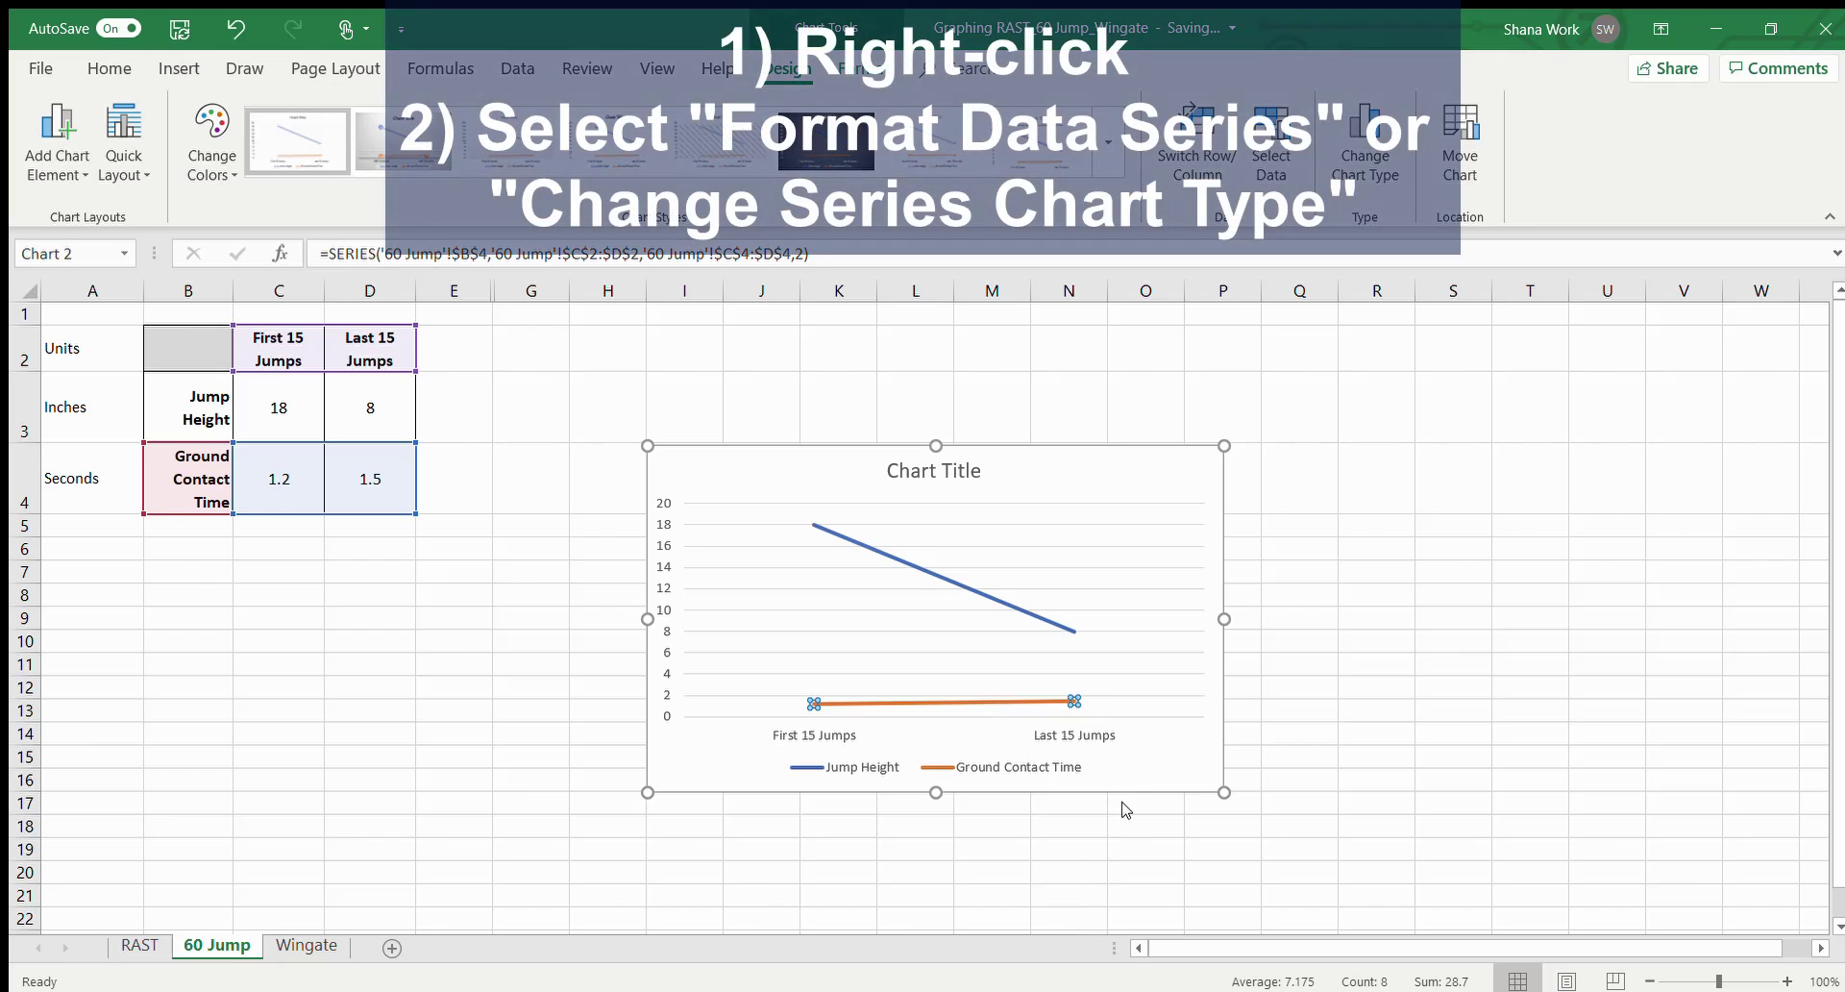
pyautogui.click(1124, 914)
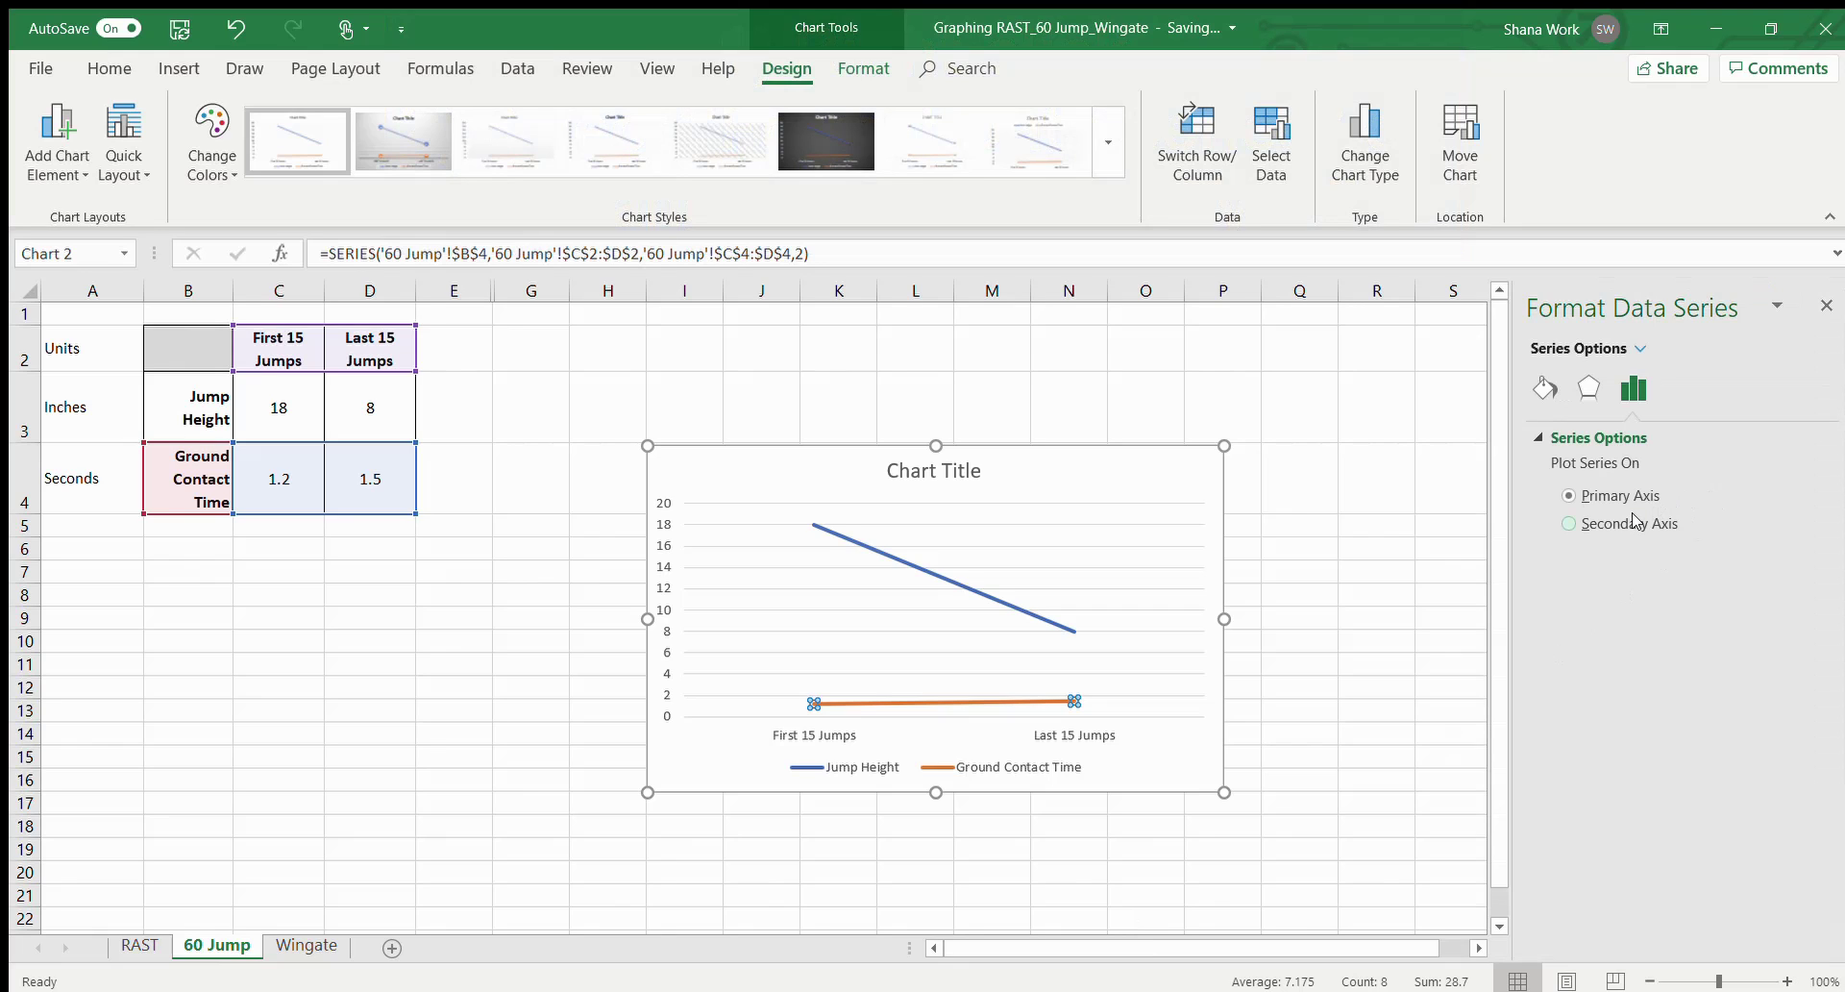
pyautogui.click(1569, 522)
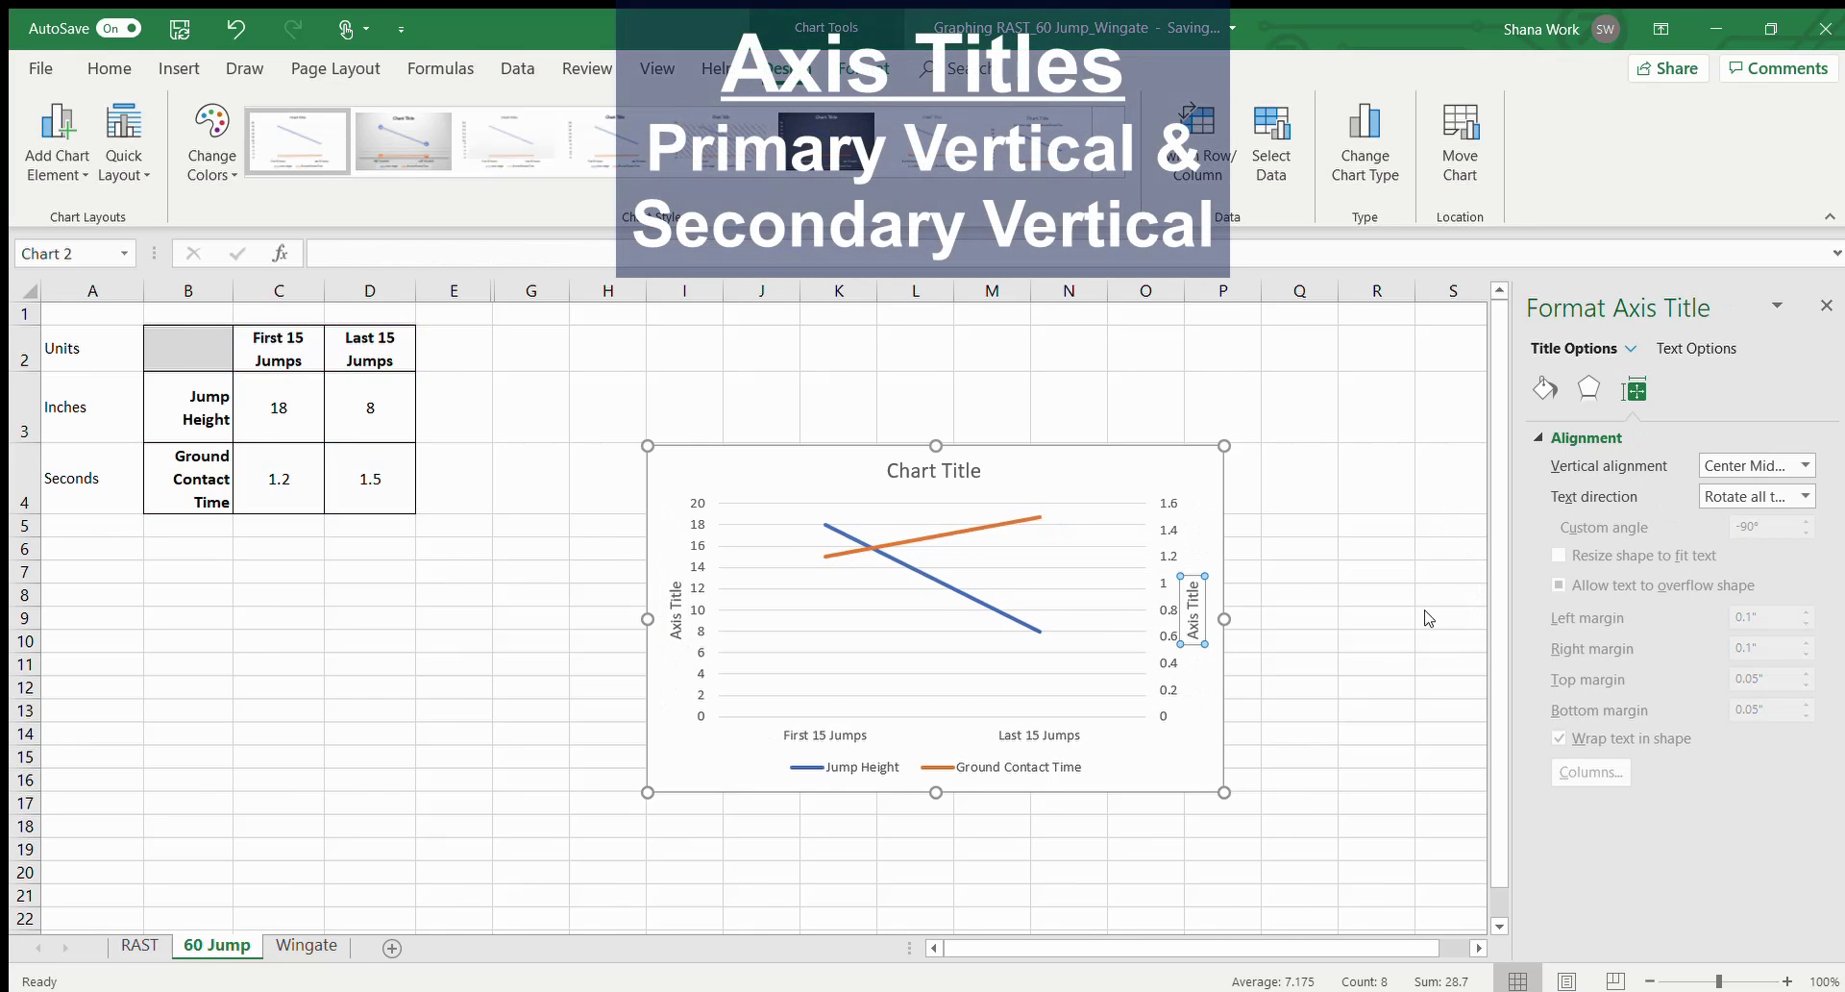
# Set the chart's secondary vertical axis title to "Ground Contact Time (s)".
pyautogui.click(1192, 606)
pyautogui.tripleClick(1192, 604)
pyautogui.write('Ground Contac')
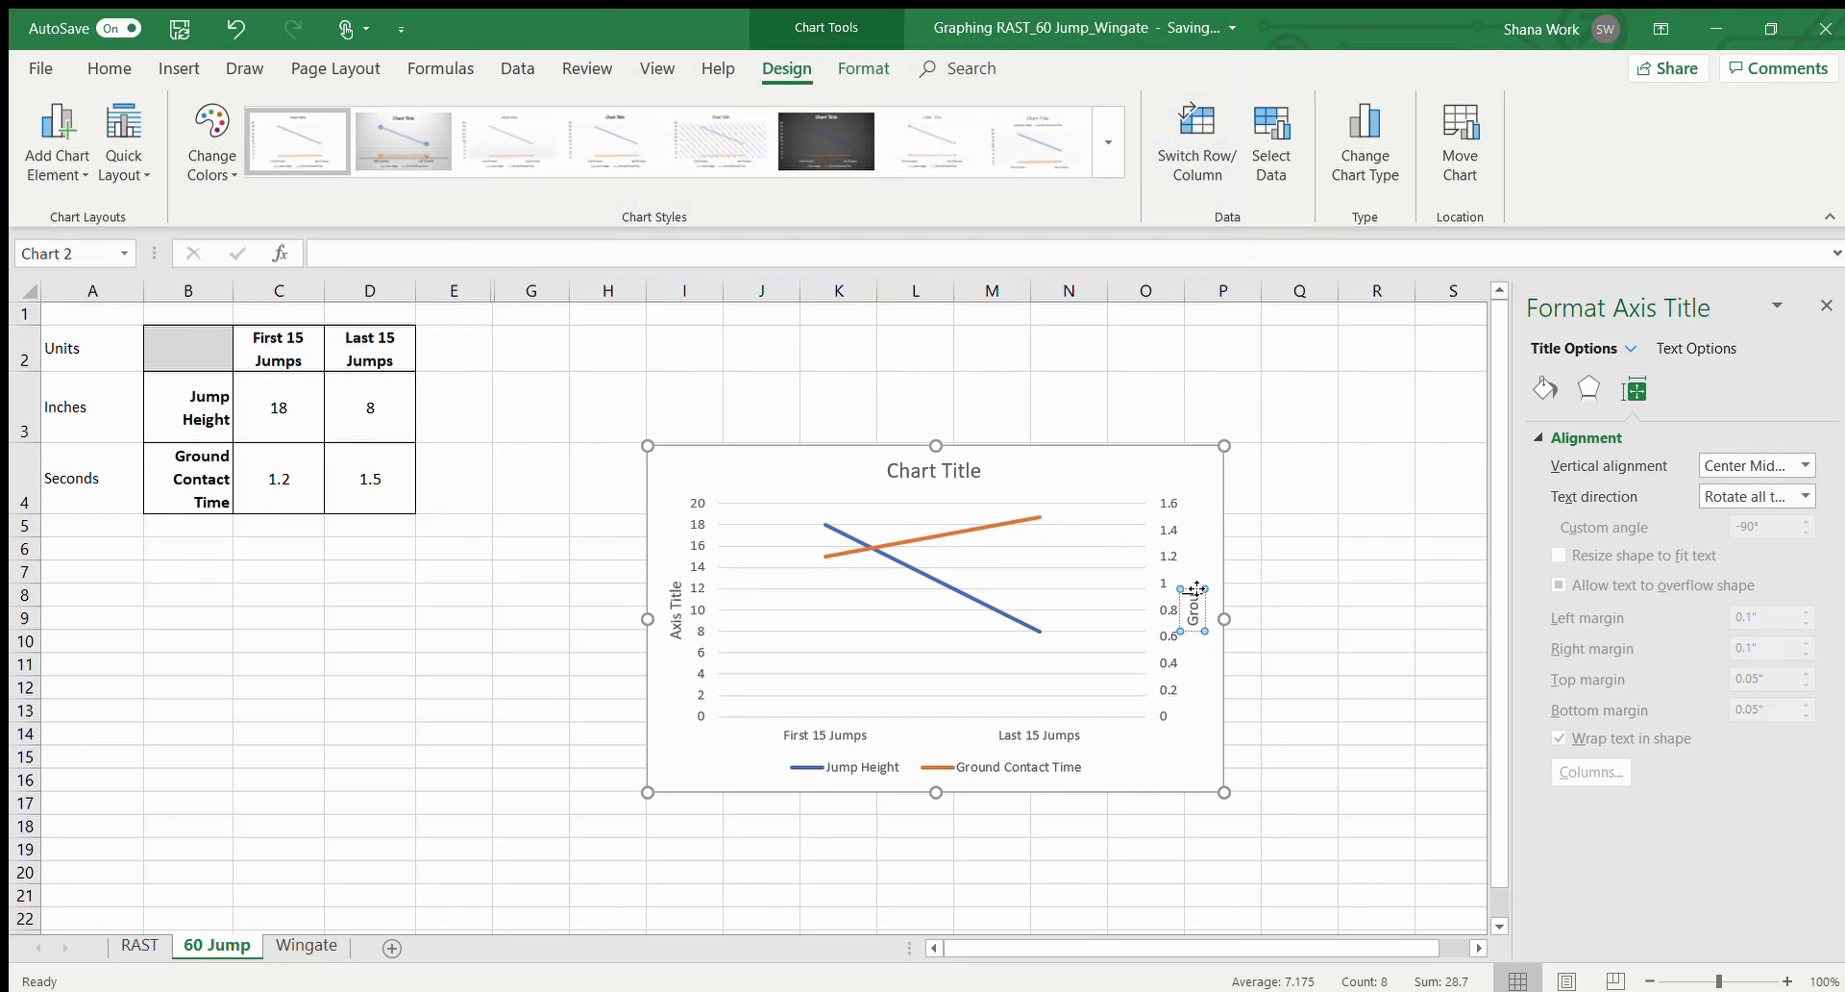
pyautogui.write('t')
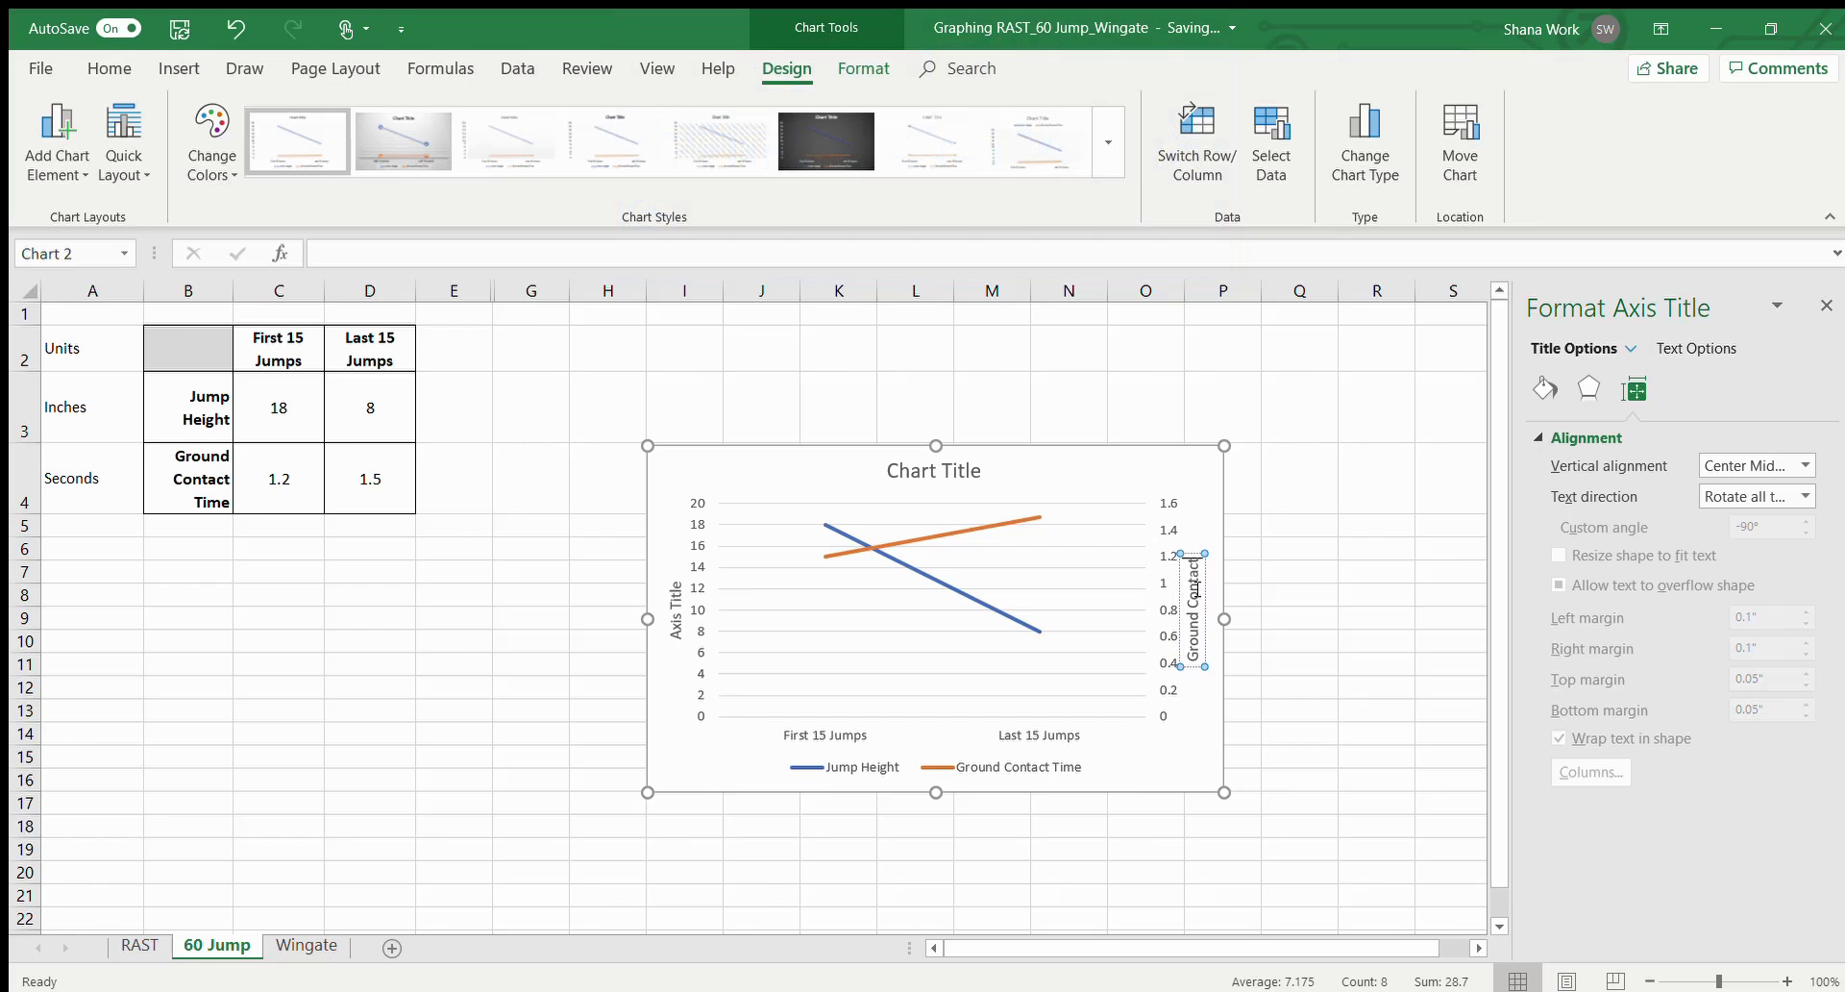
pyautogui.write(' Time (s)')
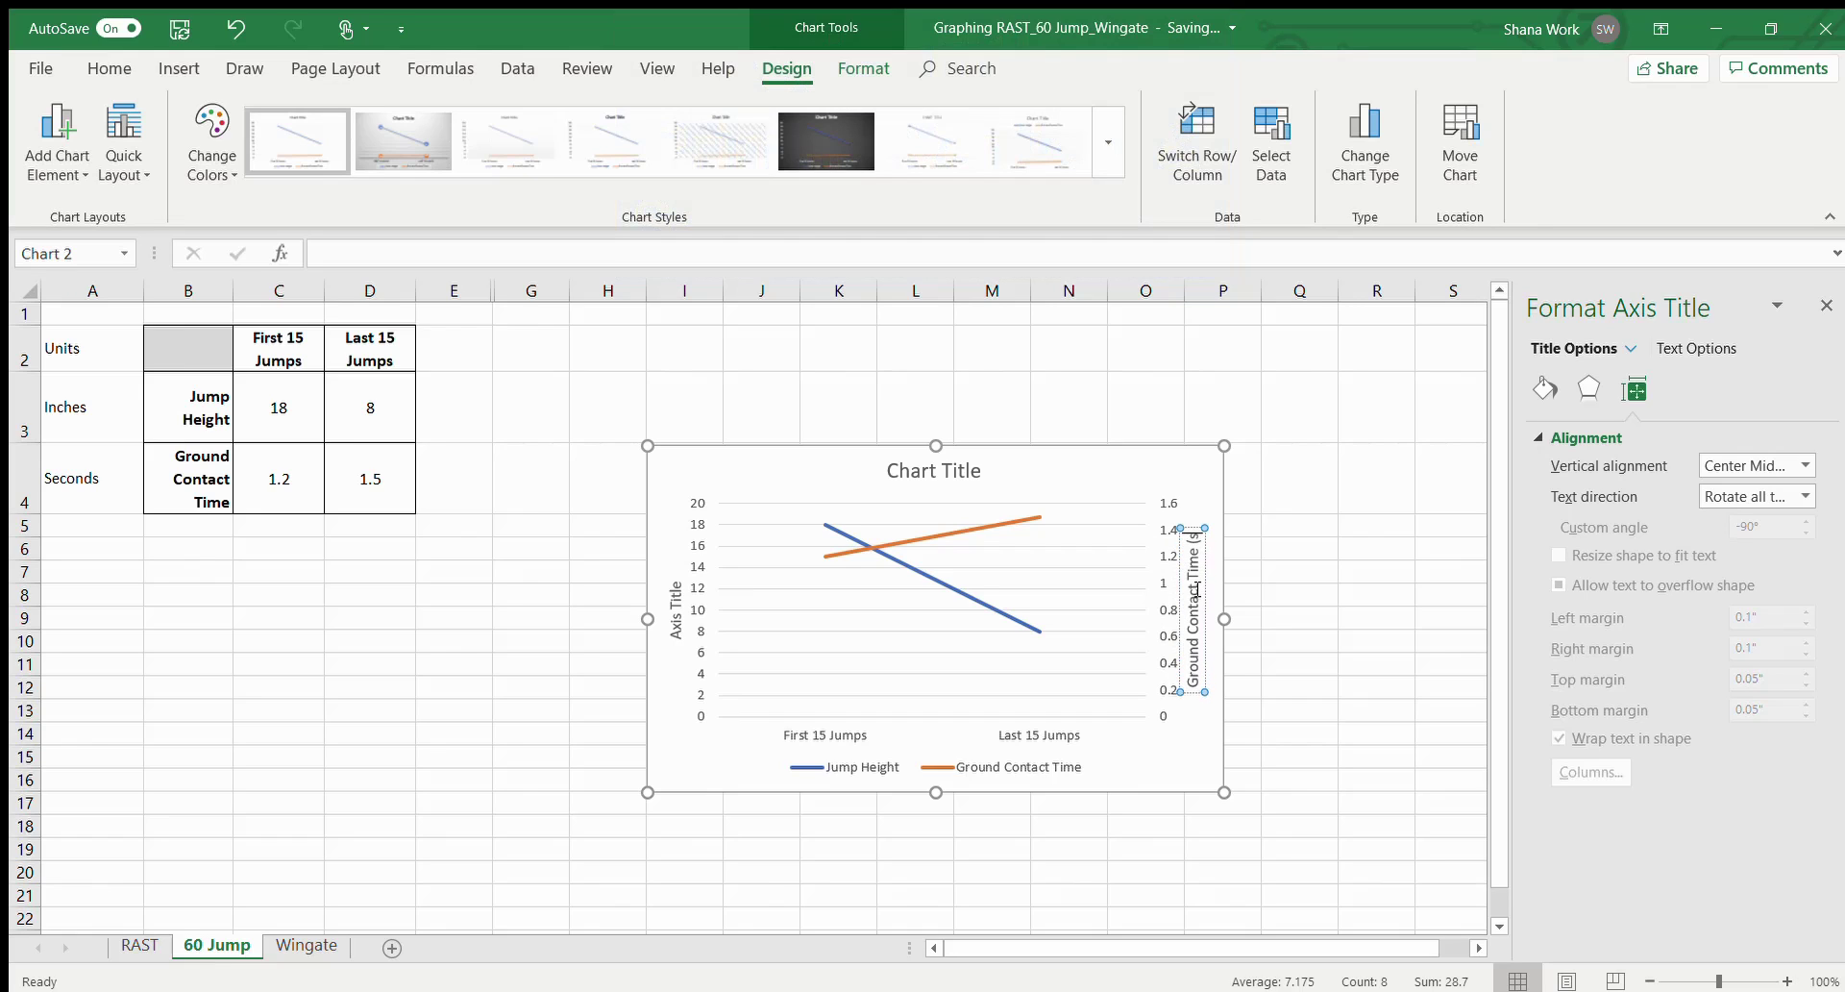
pyautogui.press('Return')
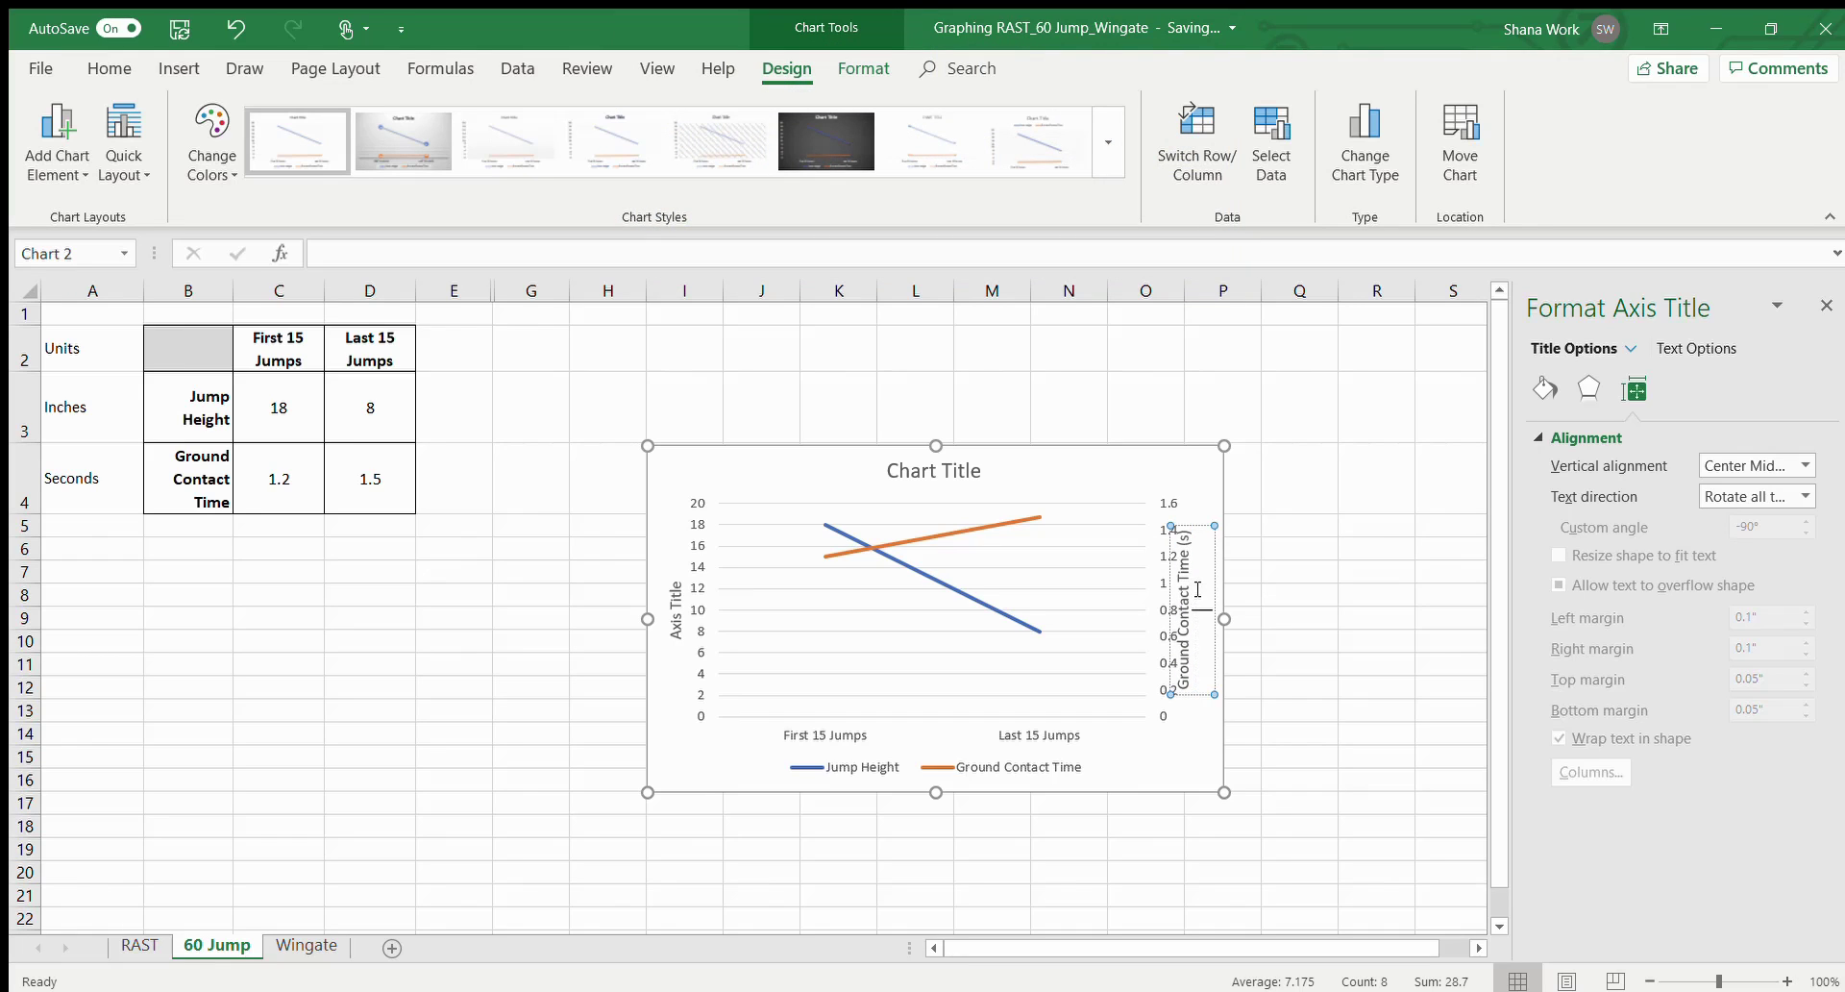
pyautogui.press('BackSpace')
# Set the chart's primary vertical axis title to "Jump Height (In)".
pyautogui.click(676, 601)
pyautogui.tripleClick(673, 601)
pyautogui.write('Jump Height')
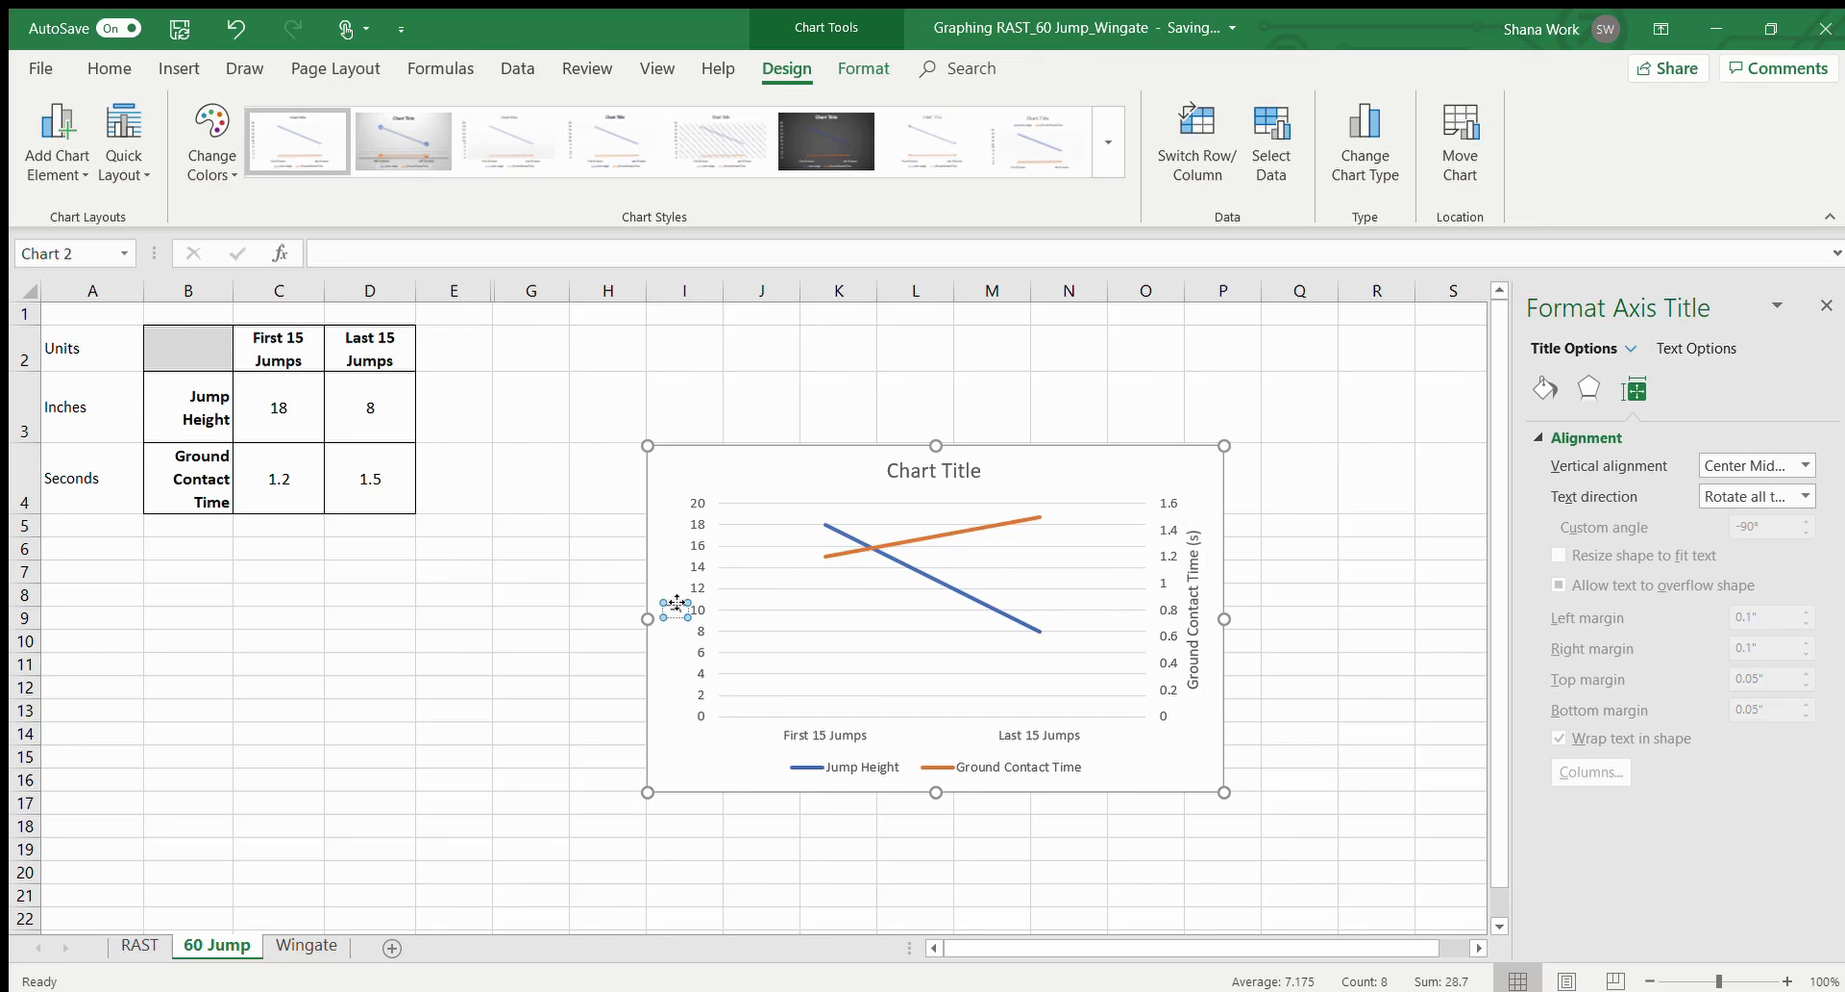
pyautogui.write(' (In)')
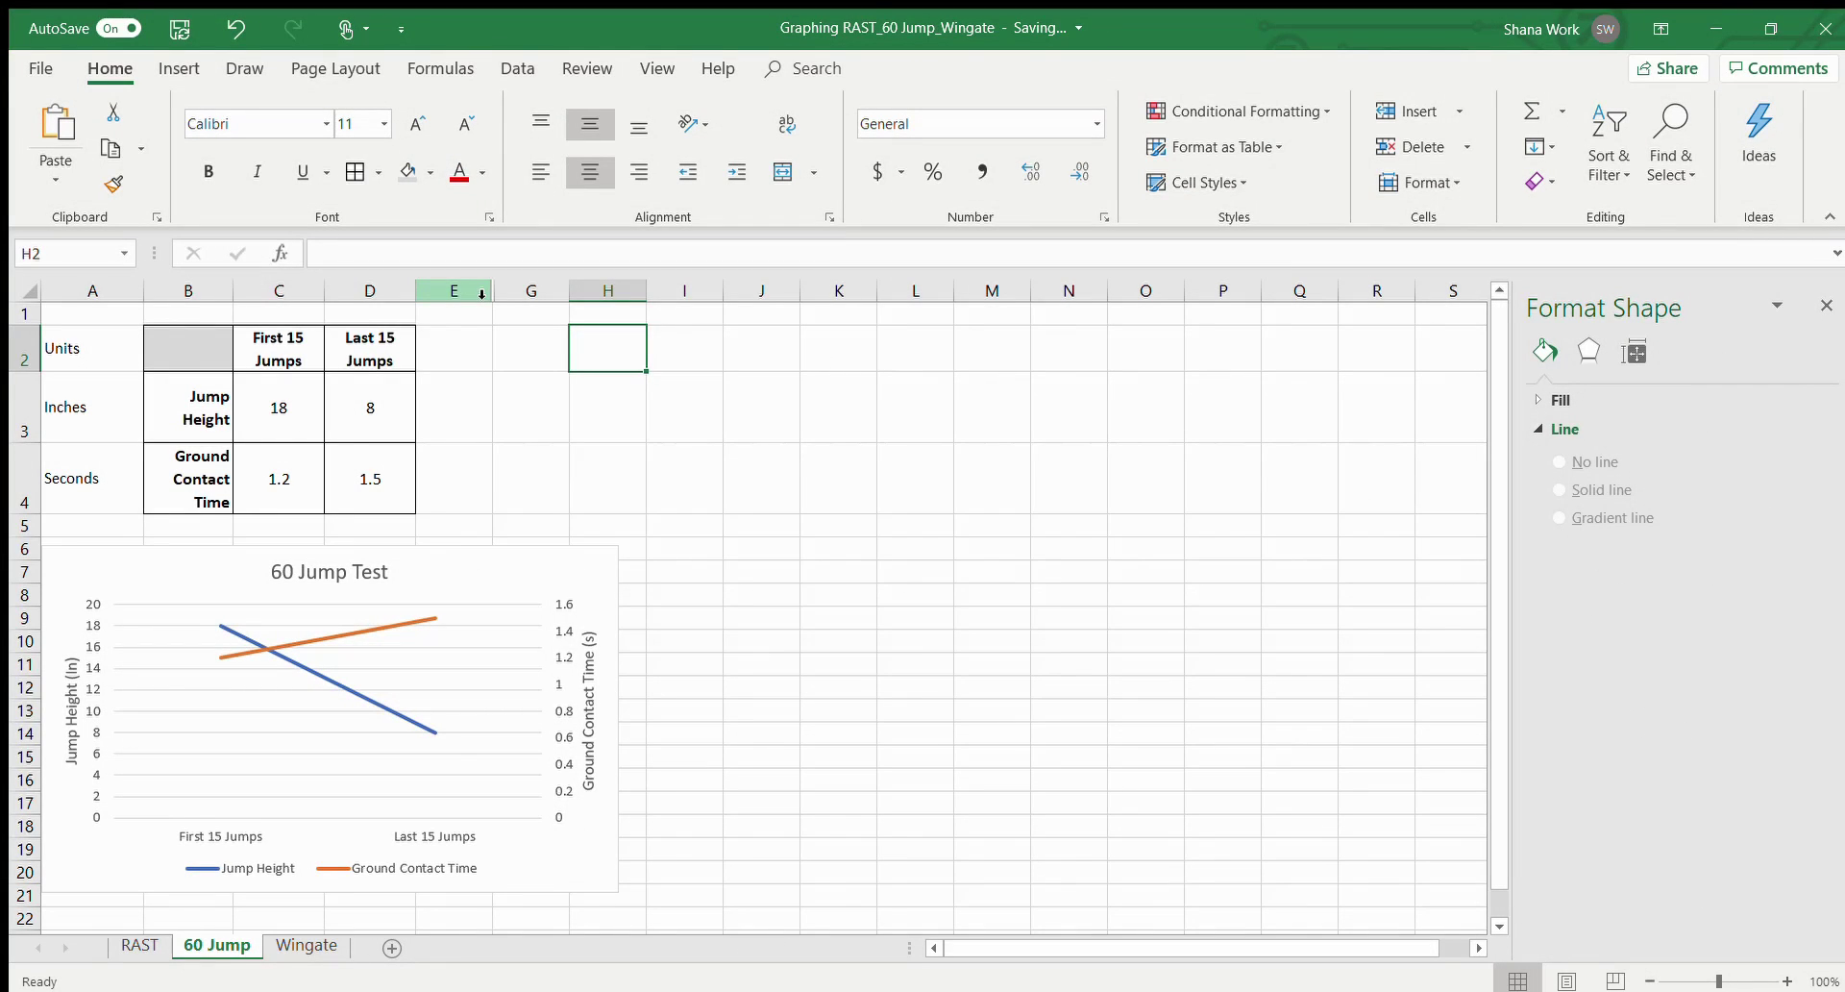
# Unhide the Fatigue Index column F between columns E and G.
pyautogui.moveTo(482, 294); pyautogui.dragTo(510, 298)
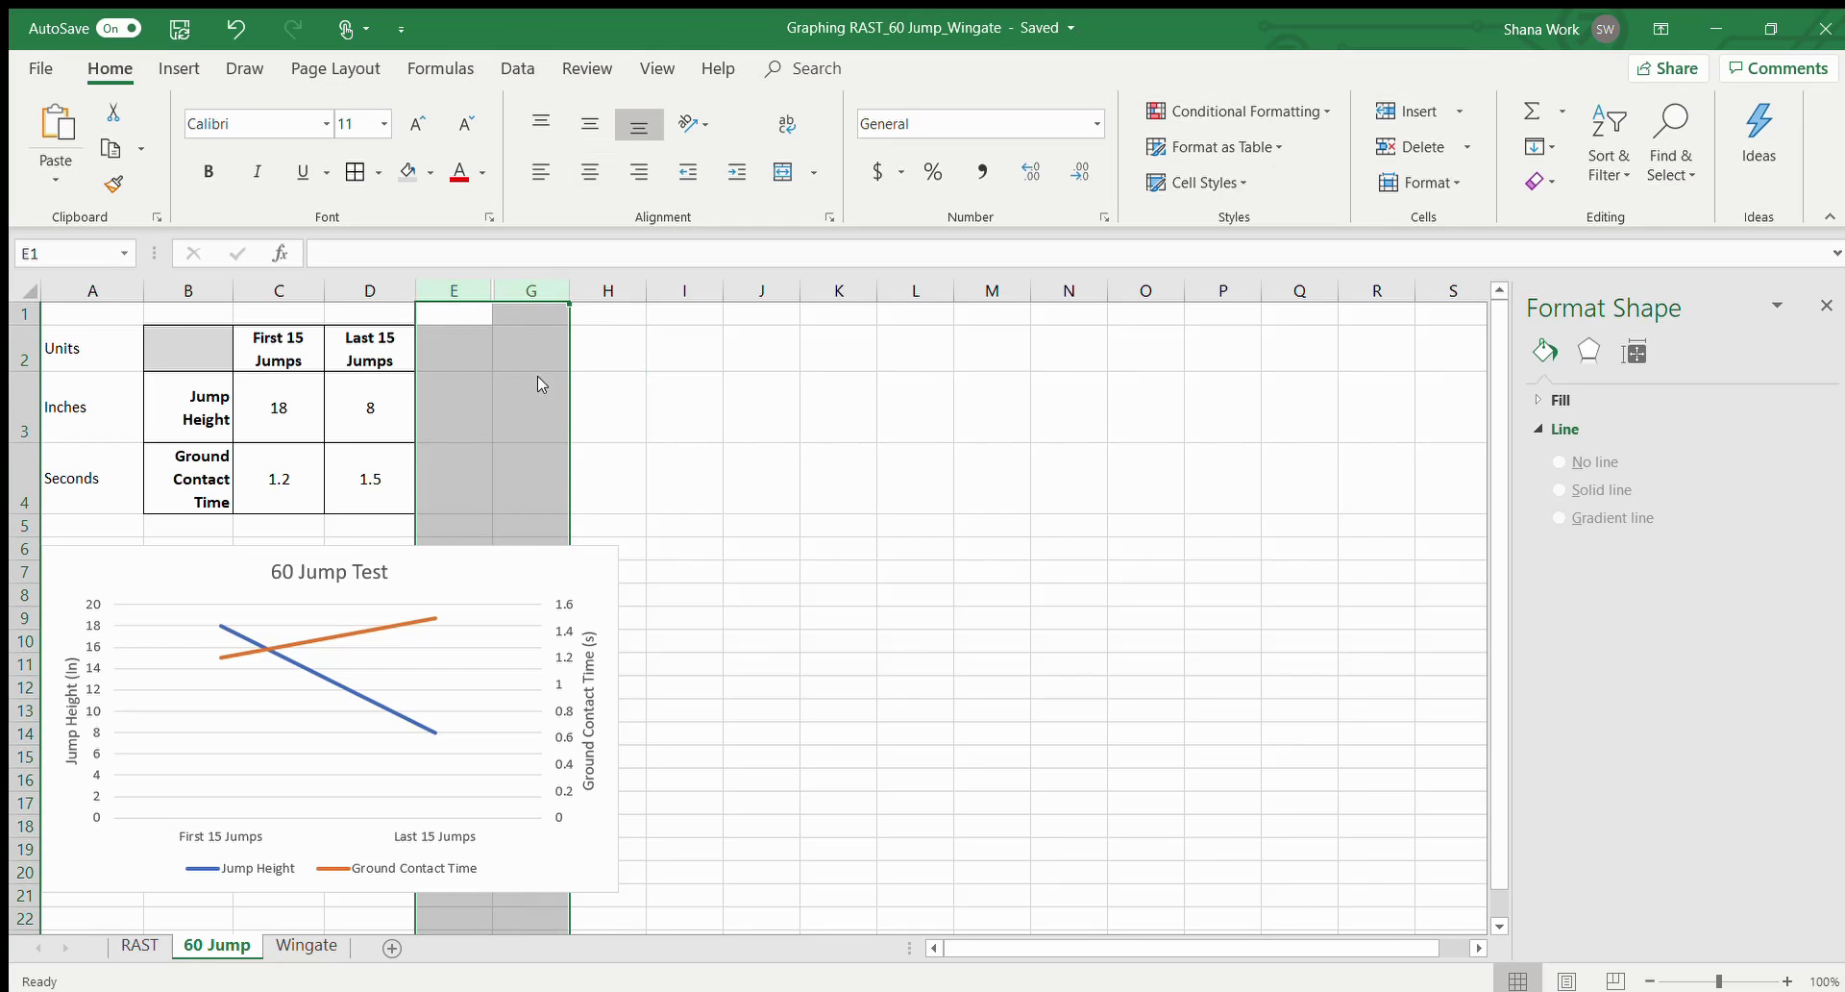
pyautogui.click(582, 591)
pyautogui.click(531, 295)
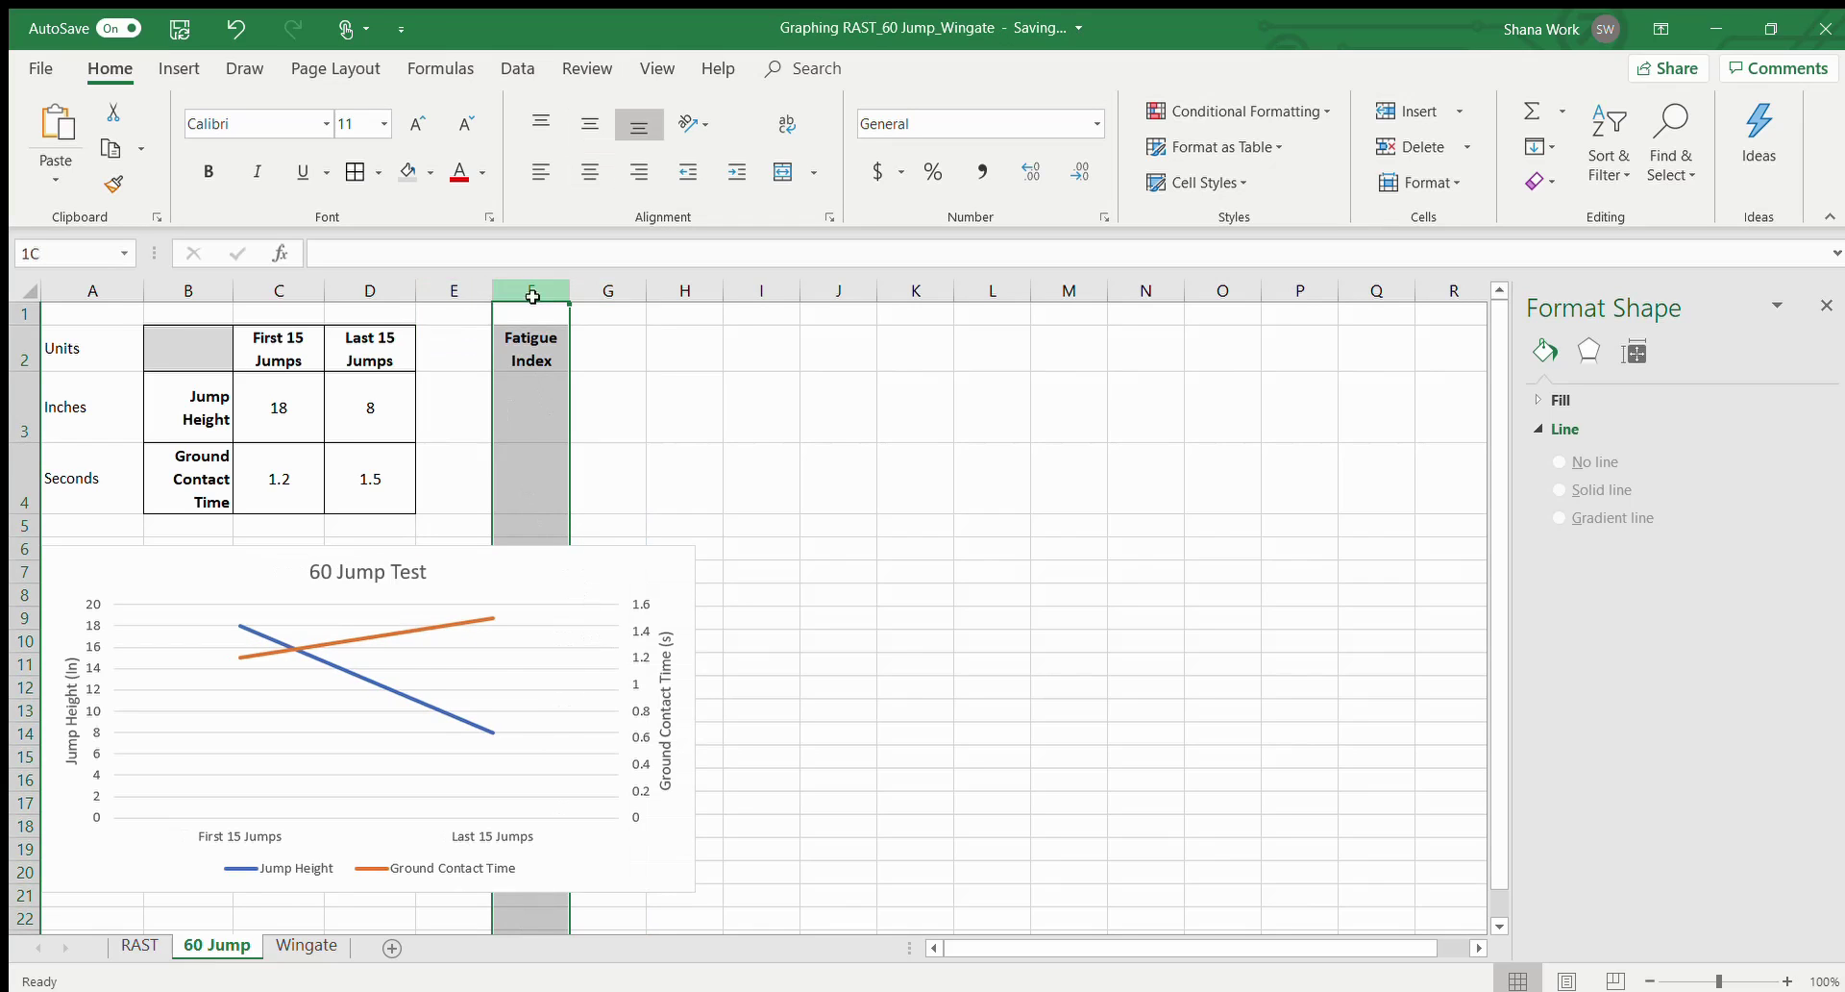
# Enter the jump height fatigue index formula =((D3-C3)/C3)*100 in cell F3.
pyautogui.click(533, 341)
pyautogui.click(536, 410)
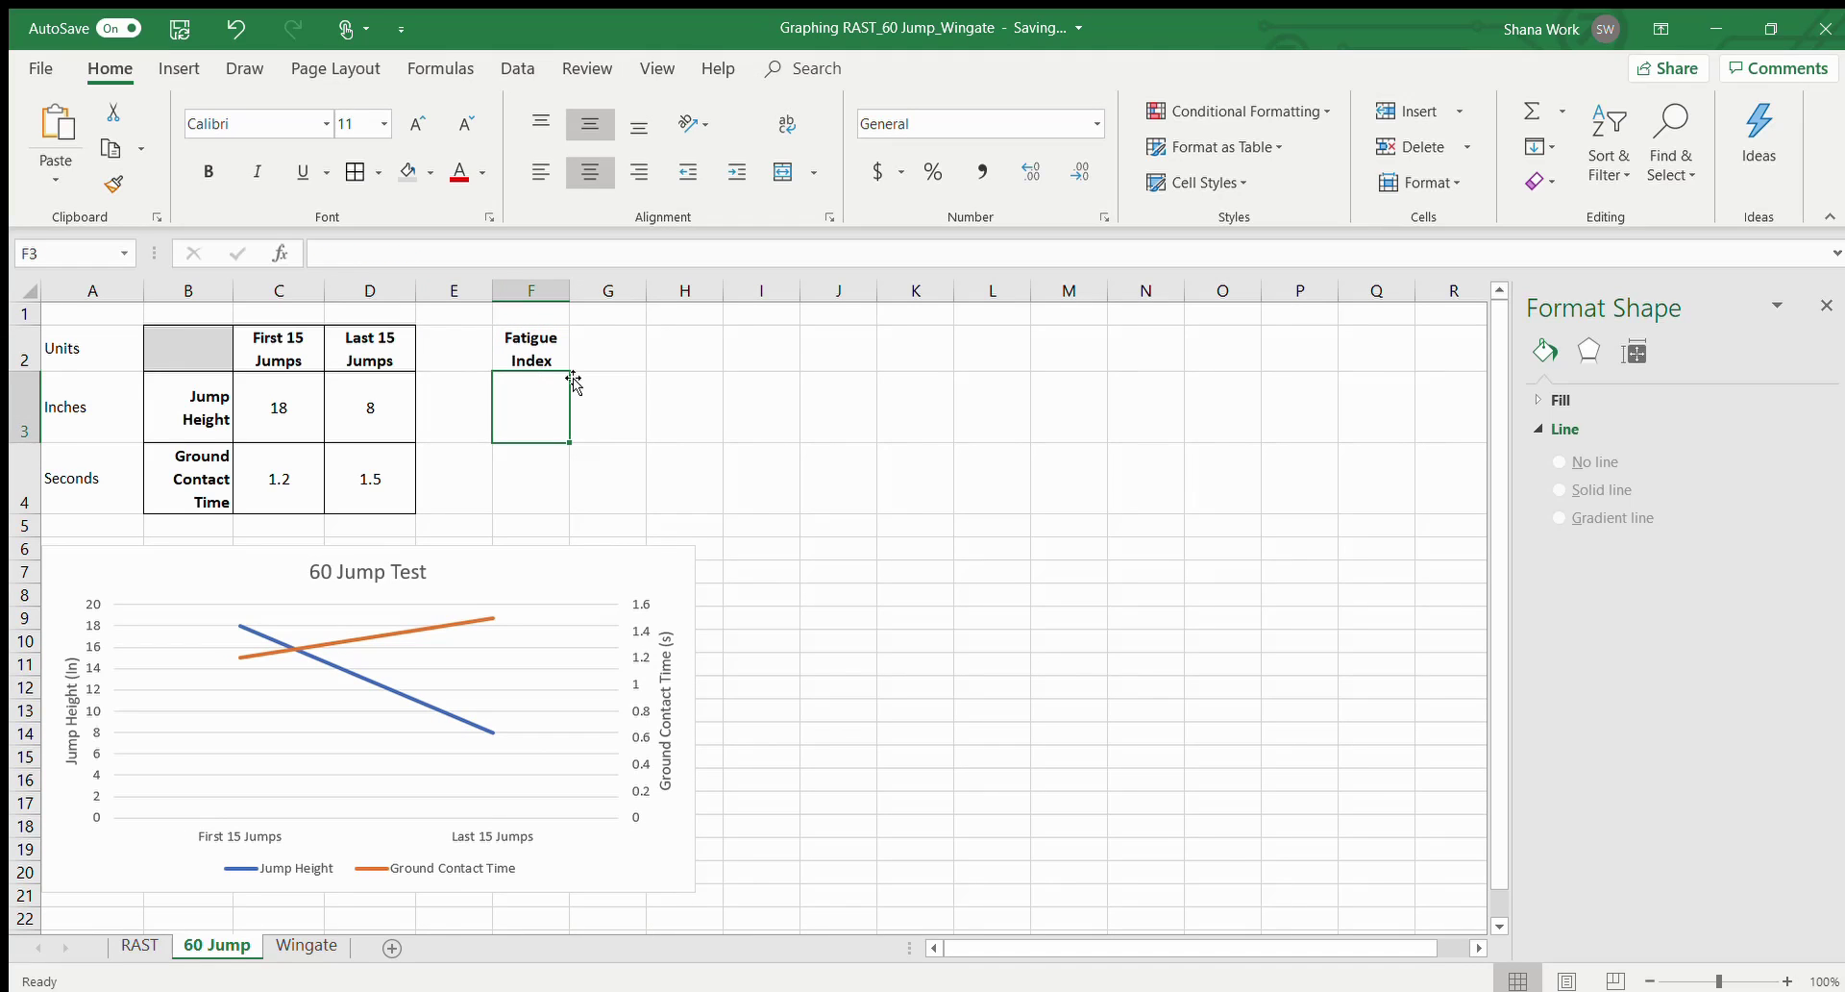
pyautogui.write('=')
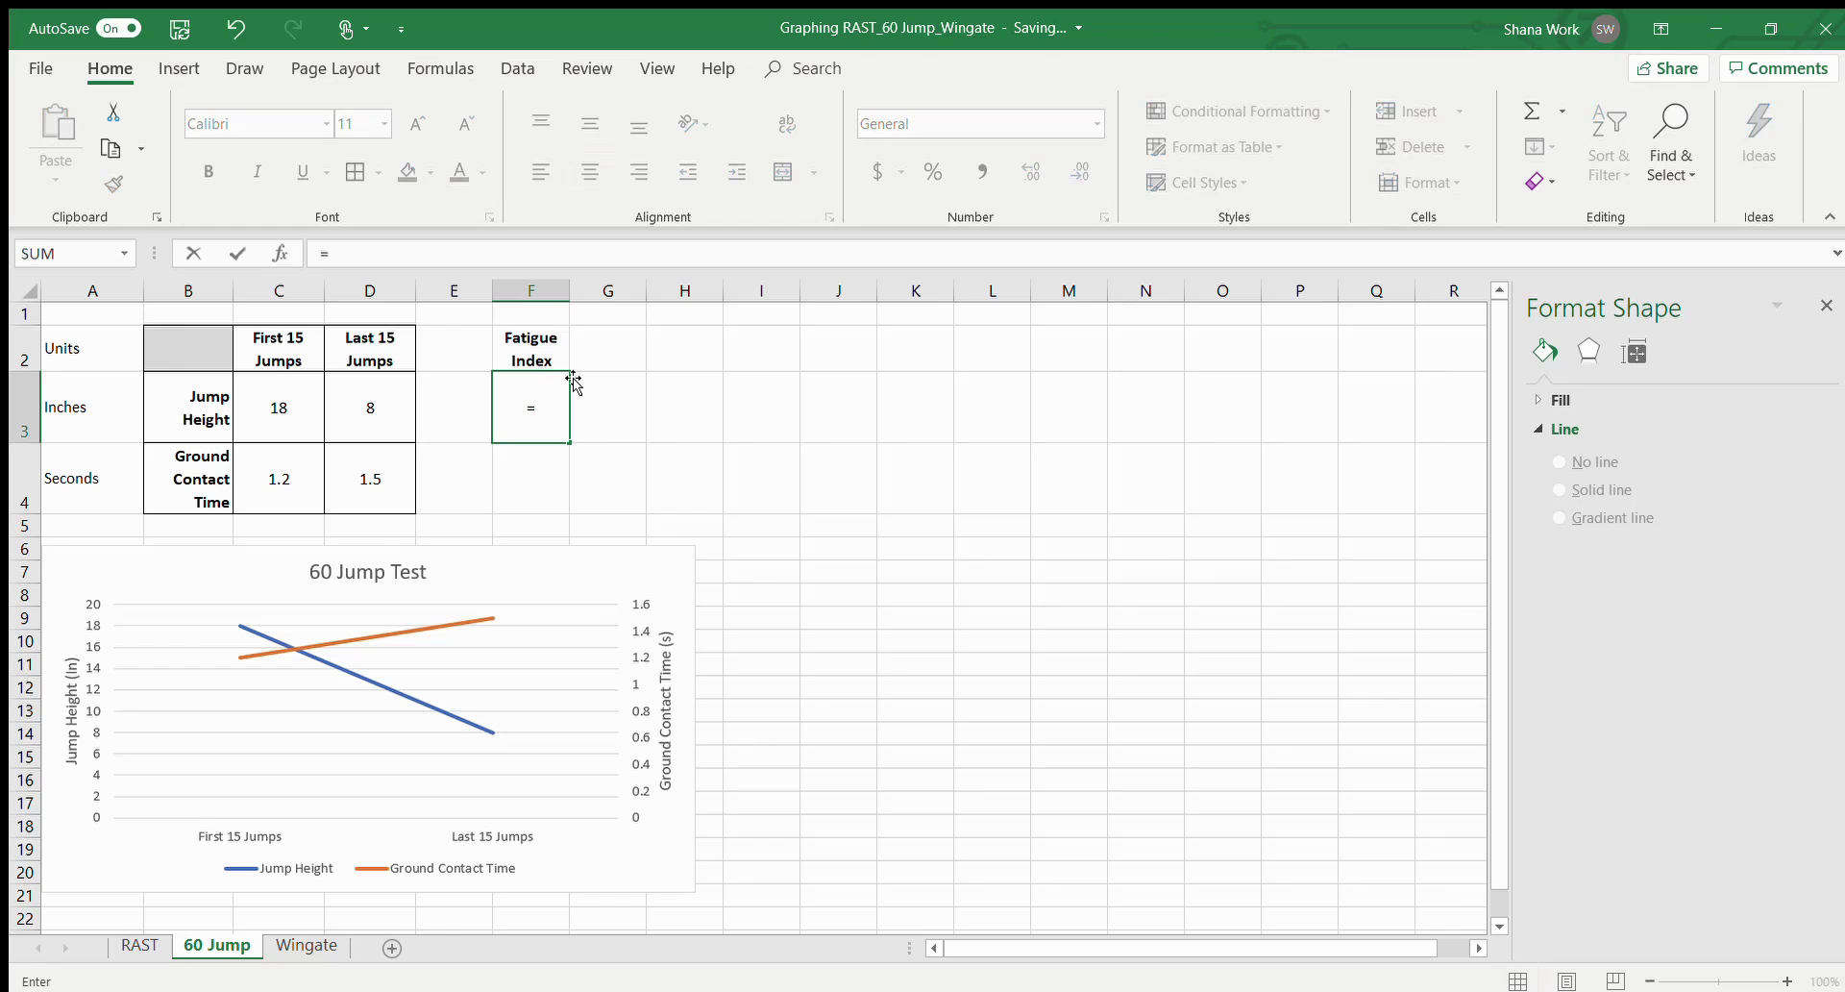
pyautogui.write('((')
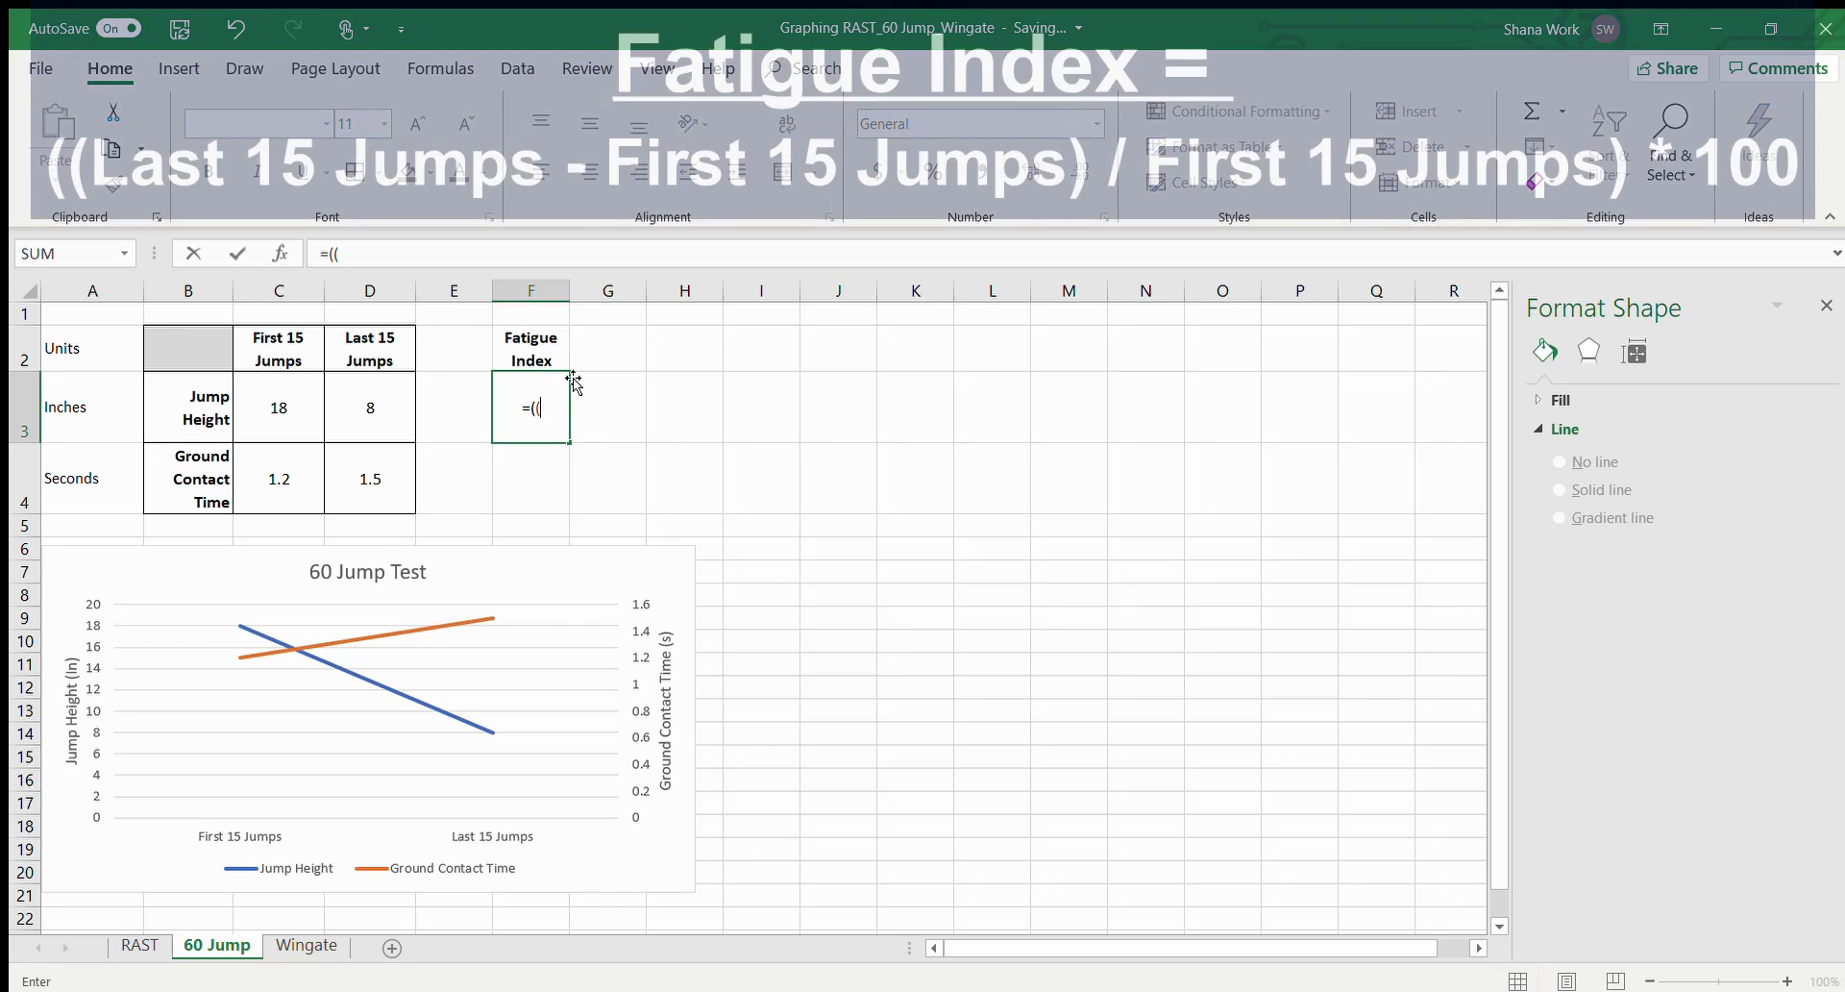
pyautogui.click(368, 405)
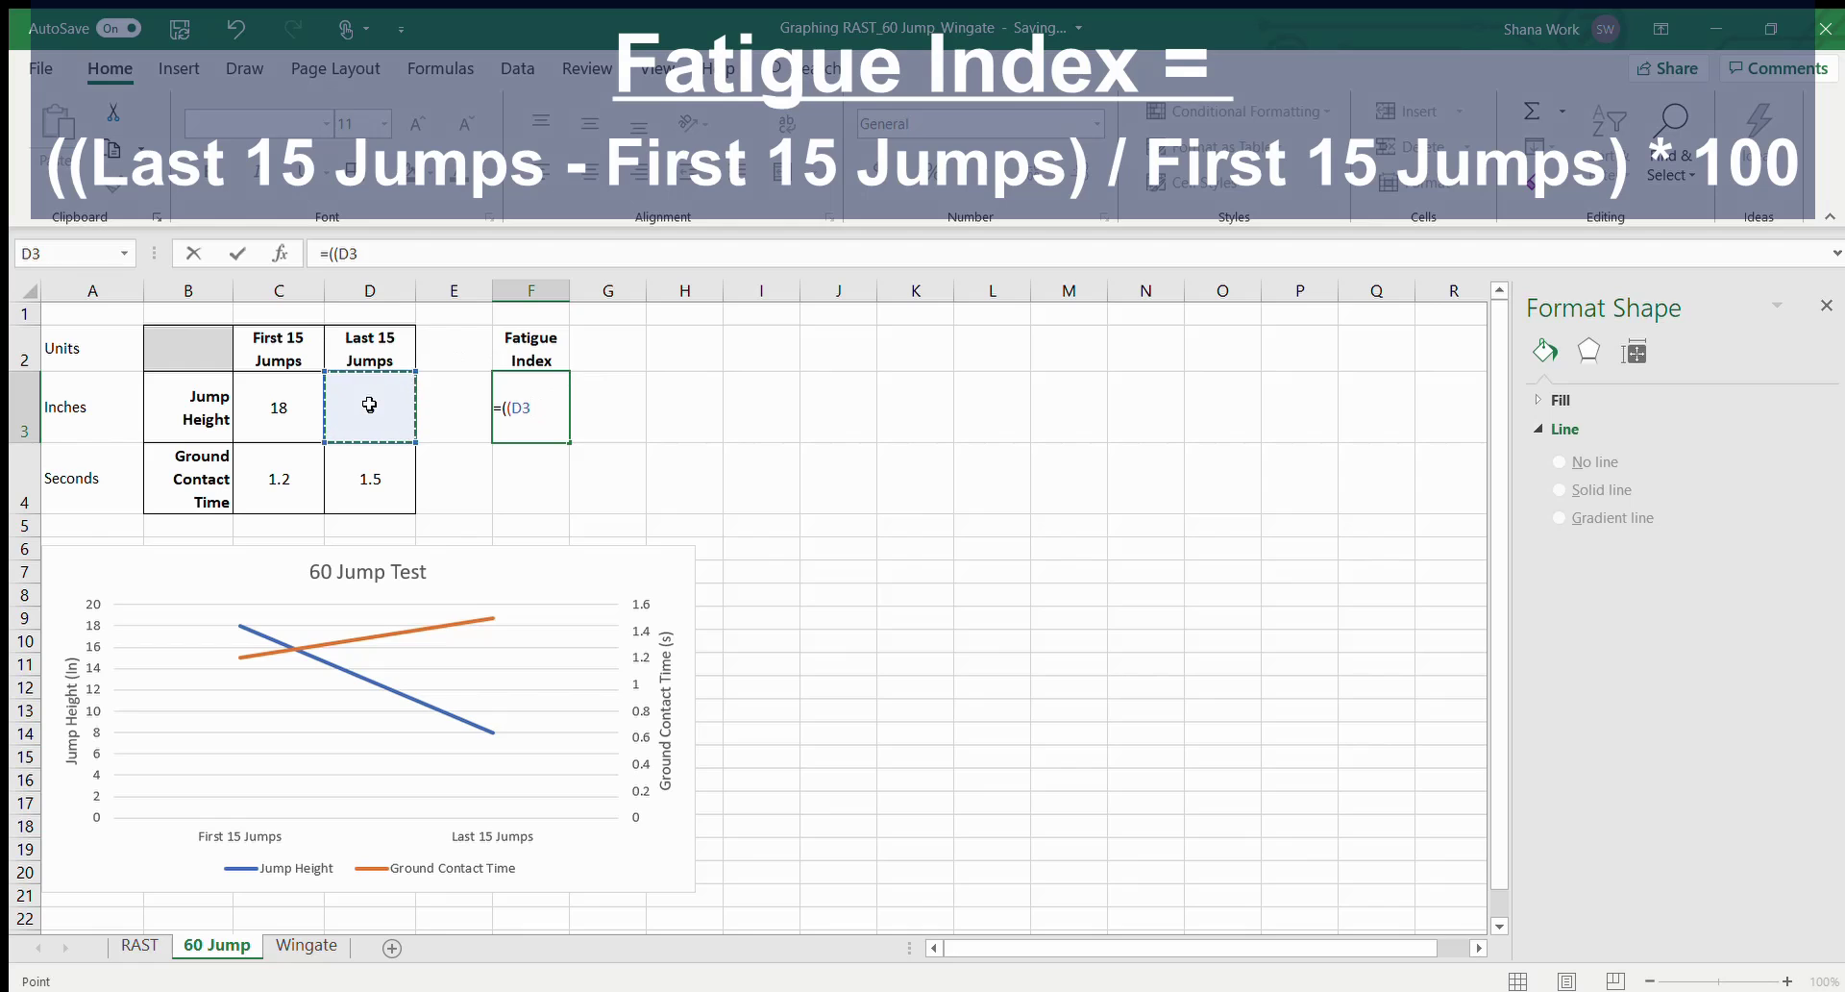
pyautogui.write('-')
pyautogui.click(272, 407)
pyautogui.write(')')
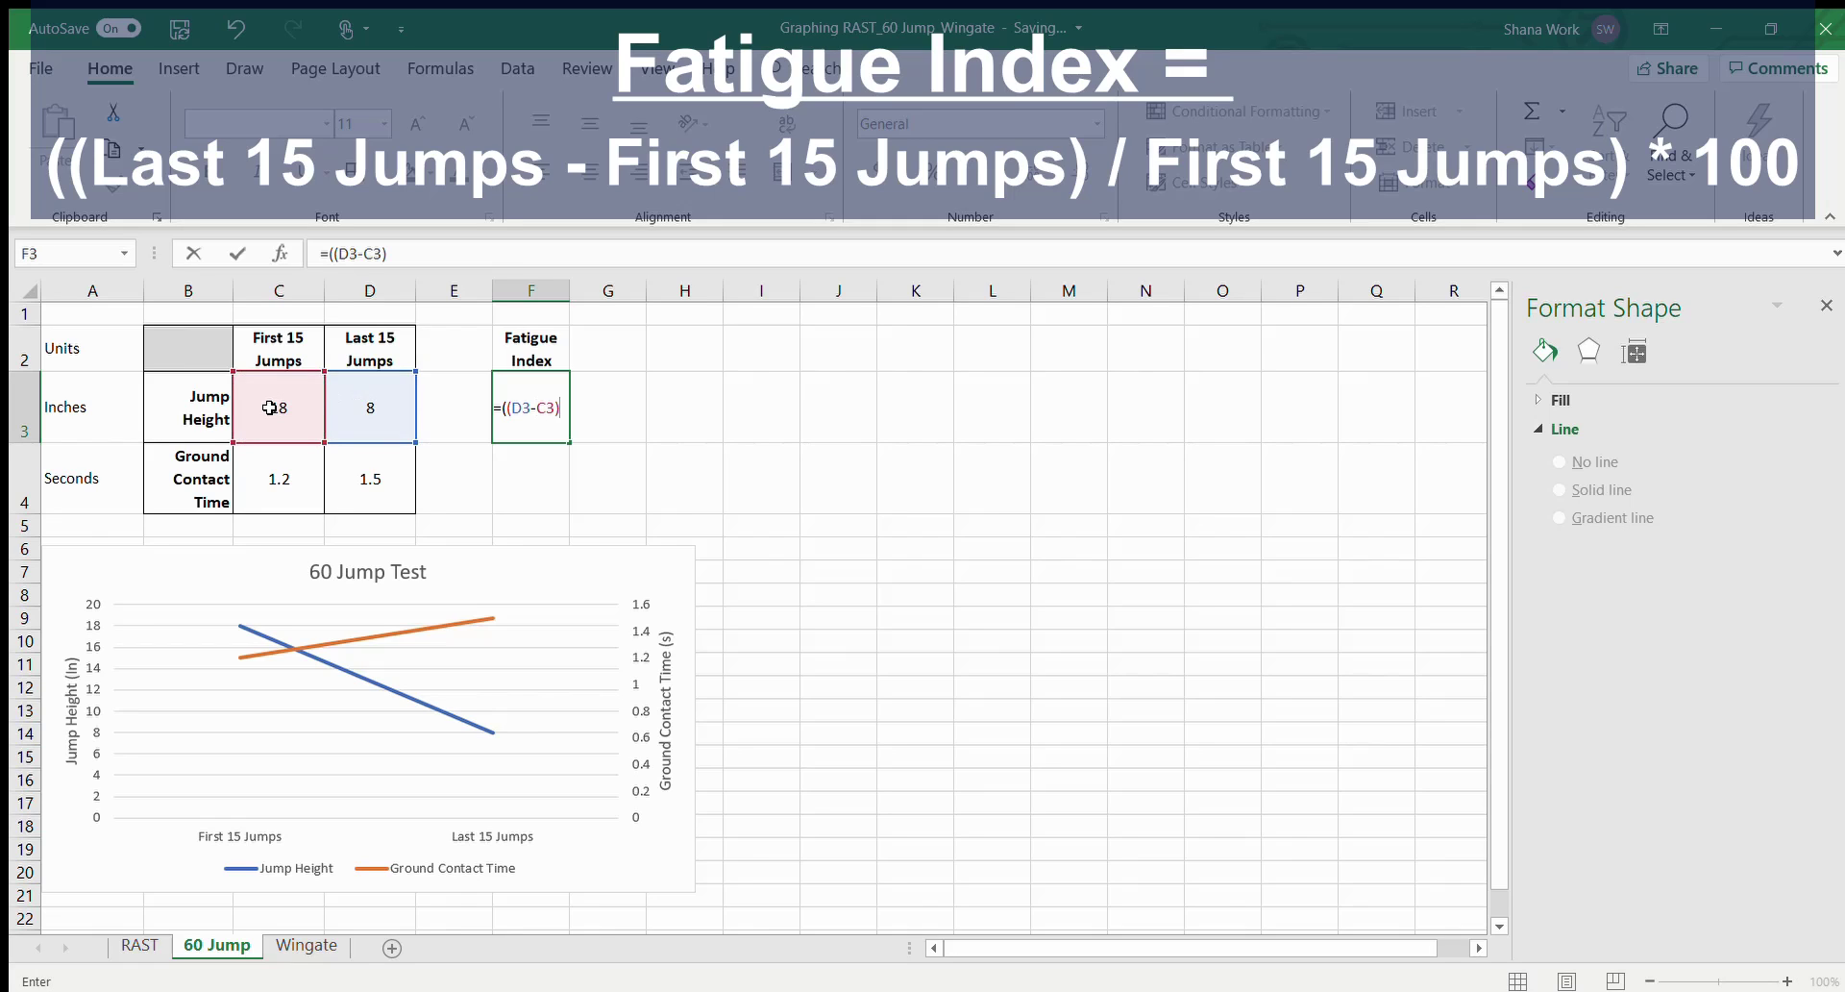
pyautogui.write('/')
pyautogui.click(270, 407)
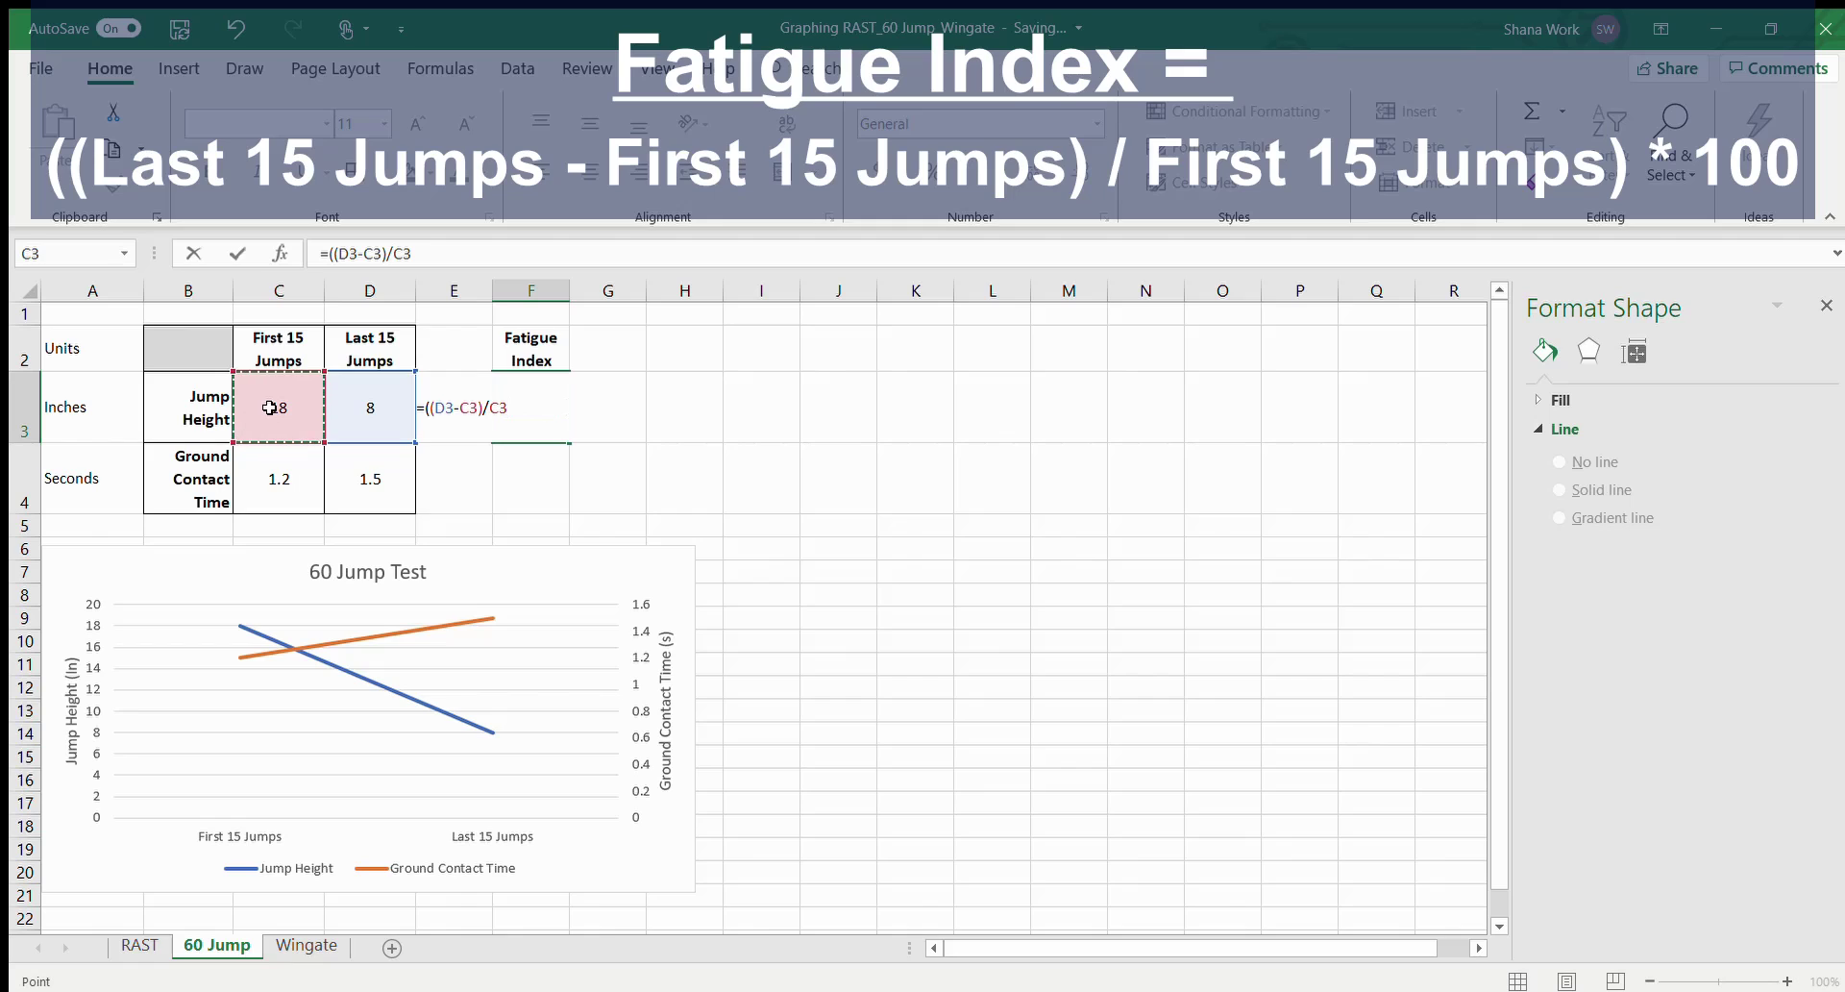
pyautogui.write(')*100')
pyautogui.press('Return')
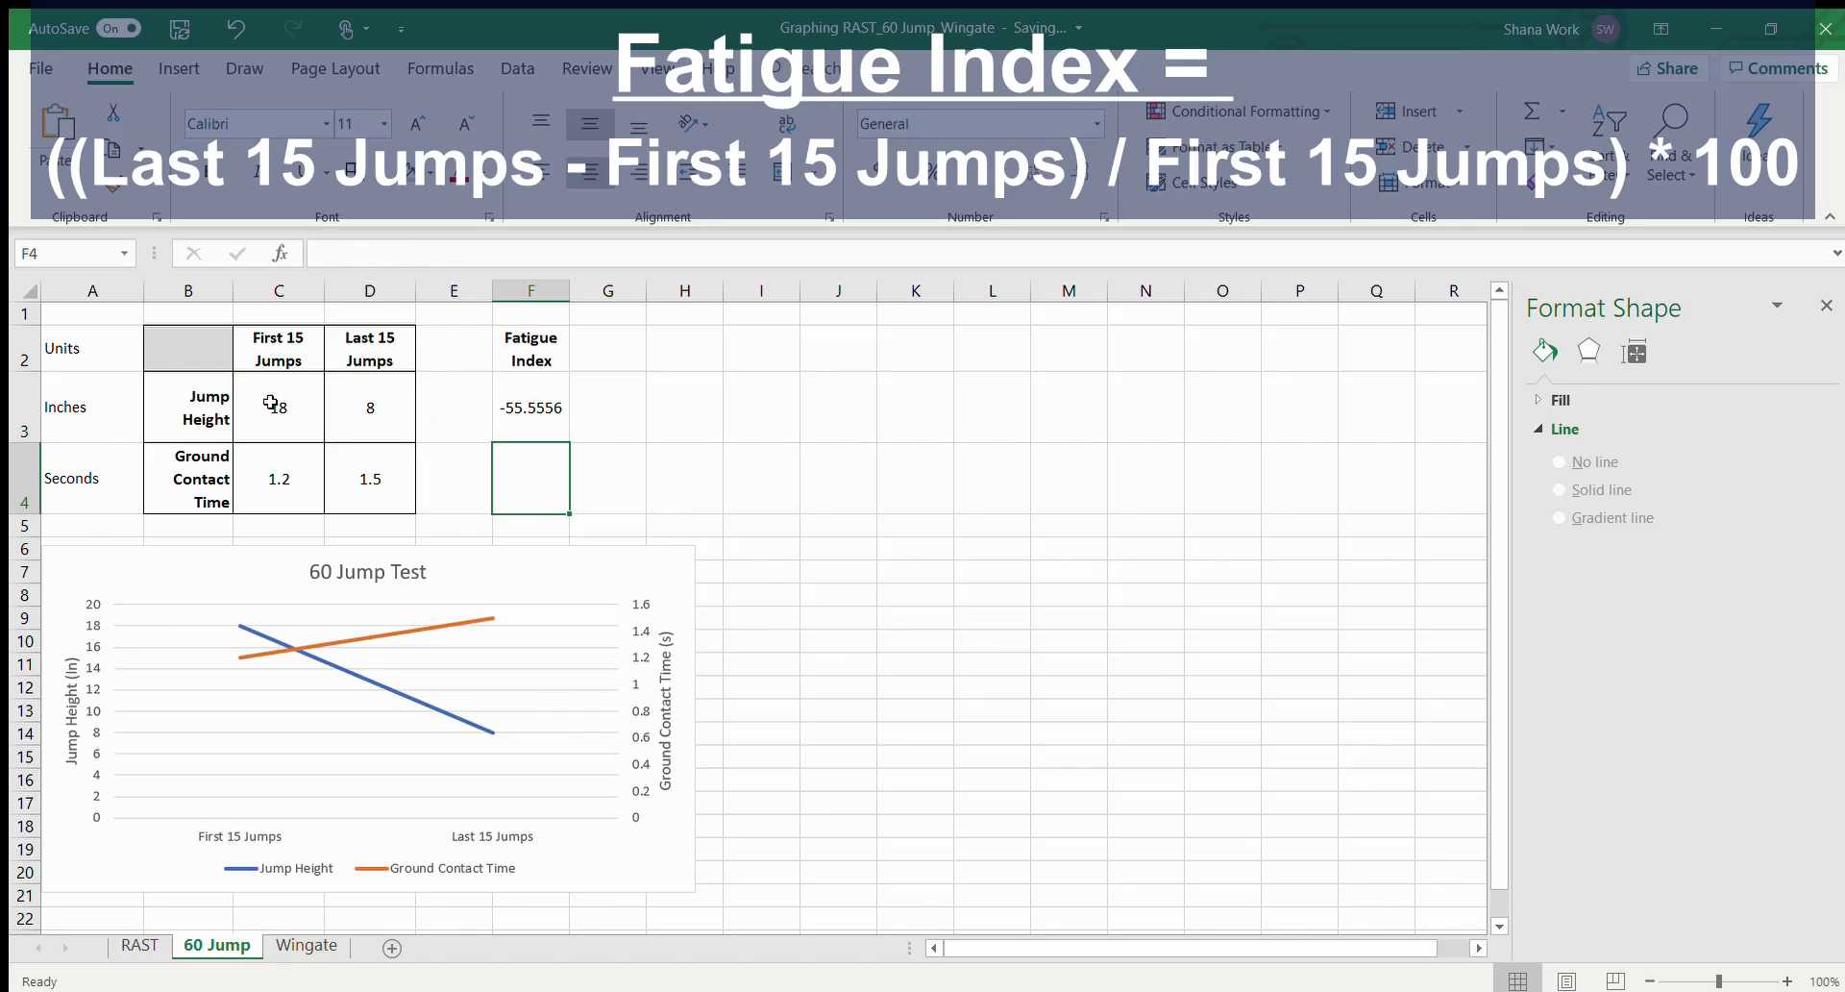
# Format the fatigue index in F3 to two decimal places and fill its formula down to F4.
pyautogui.click(504, 382)
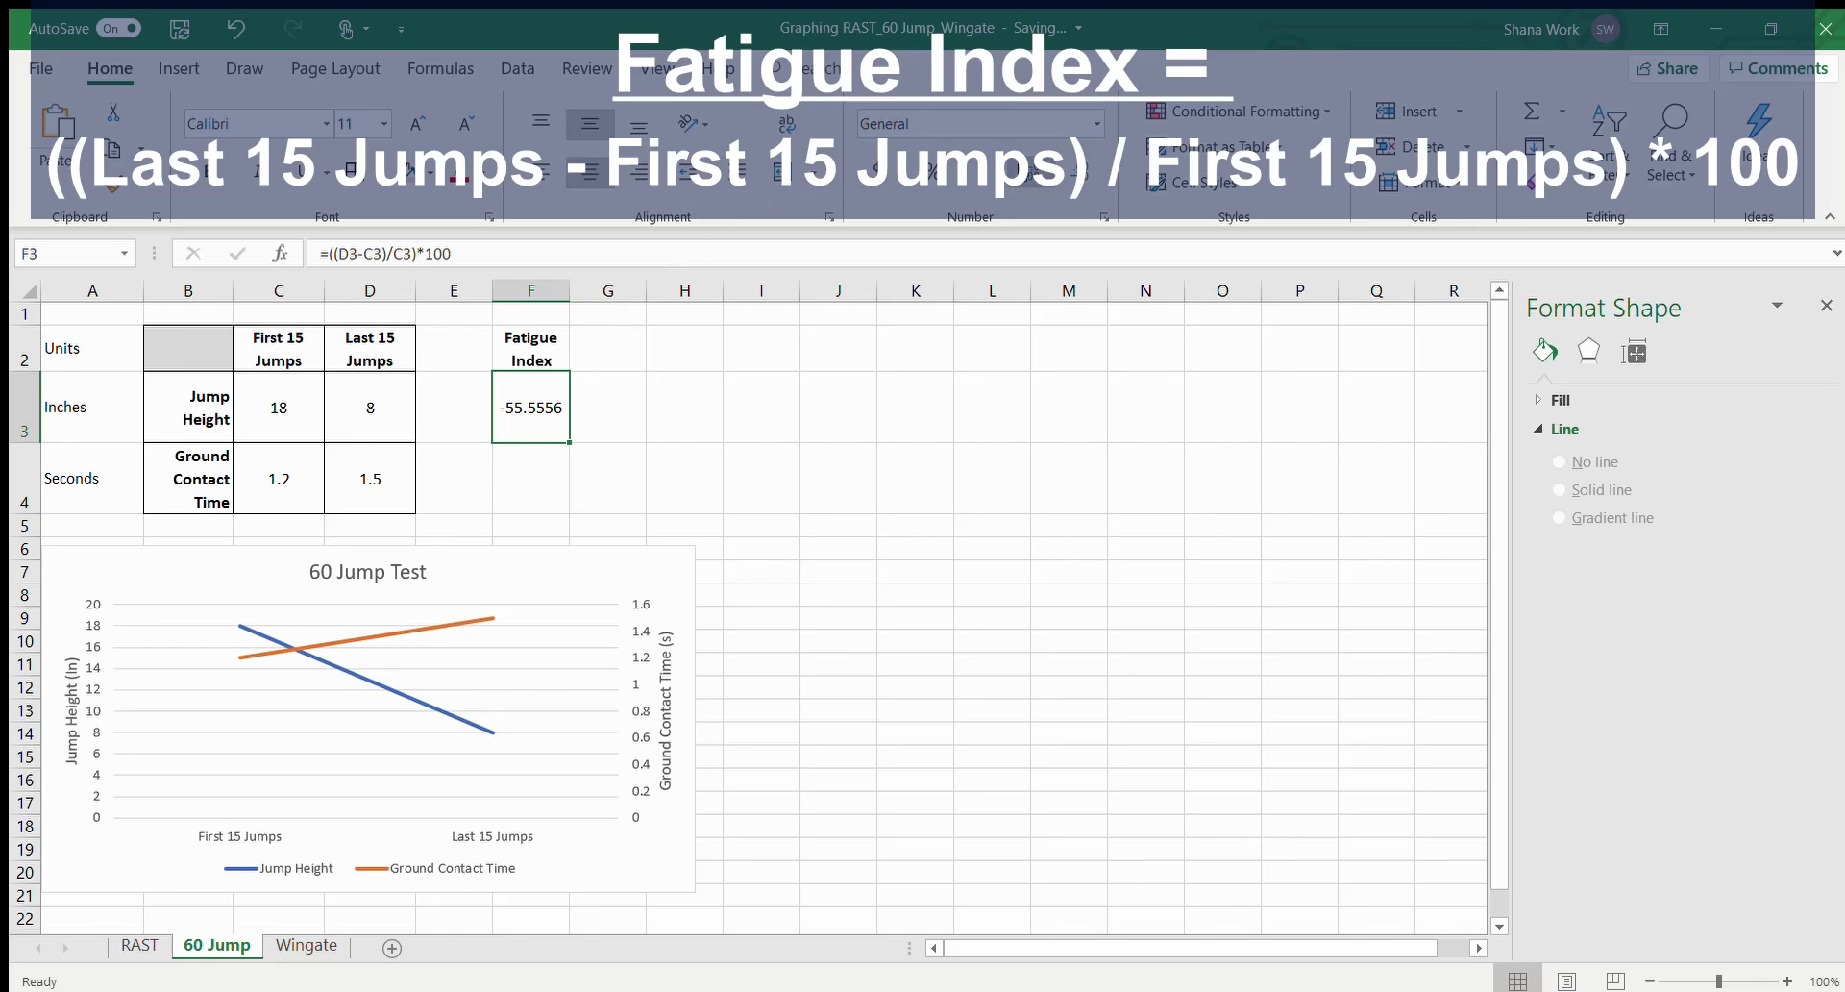
pyautogui.click(1076, 173)
pyautogui.click(1076, 173)
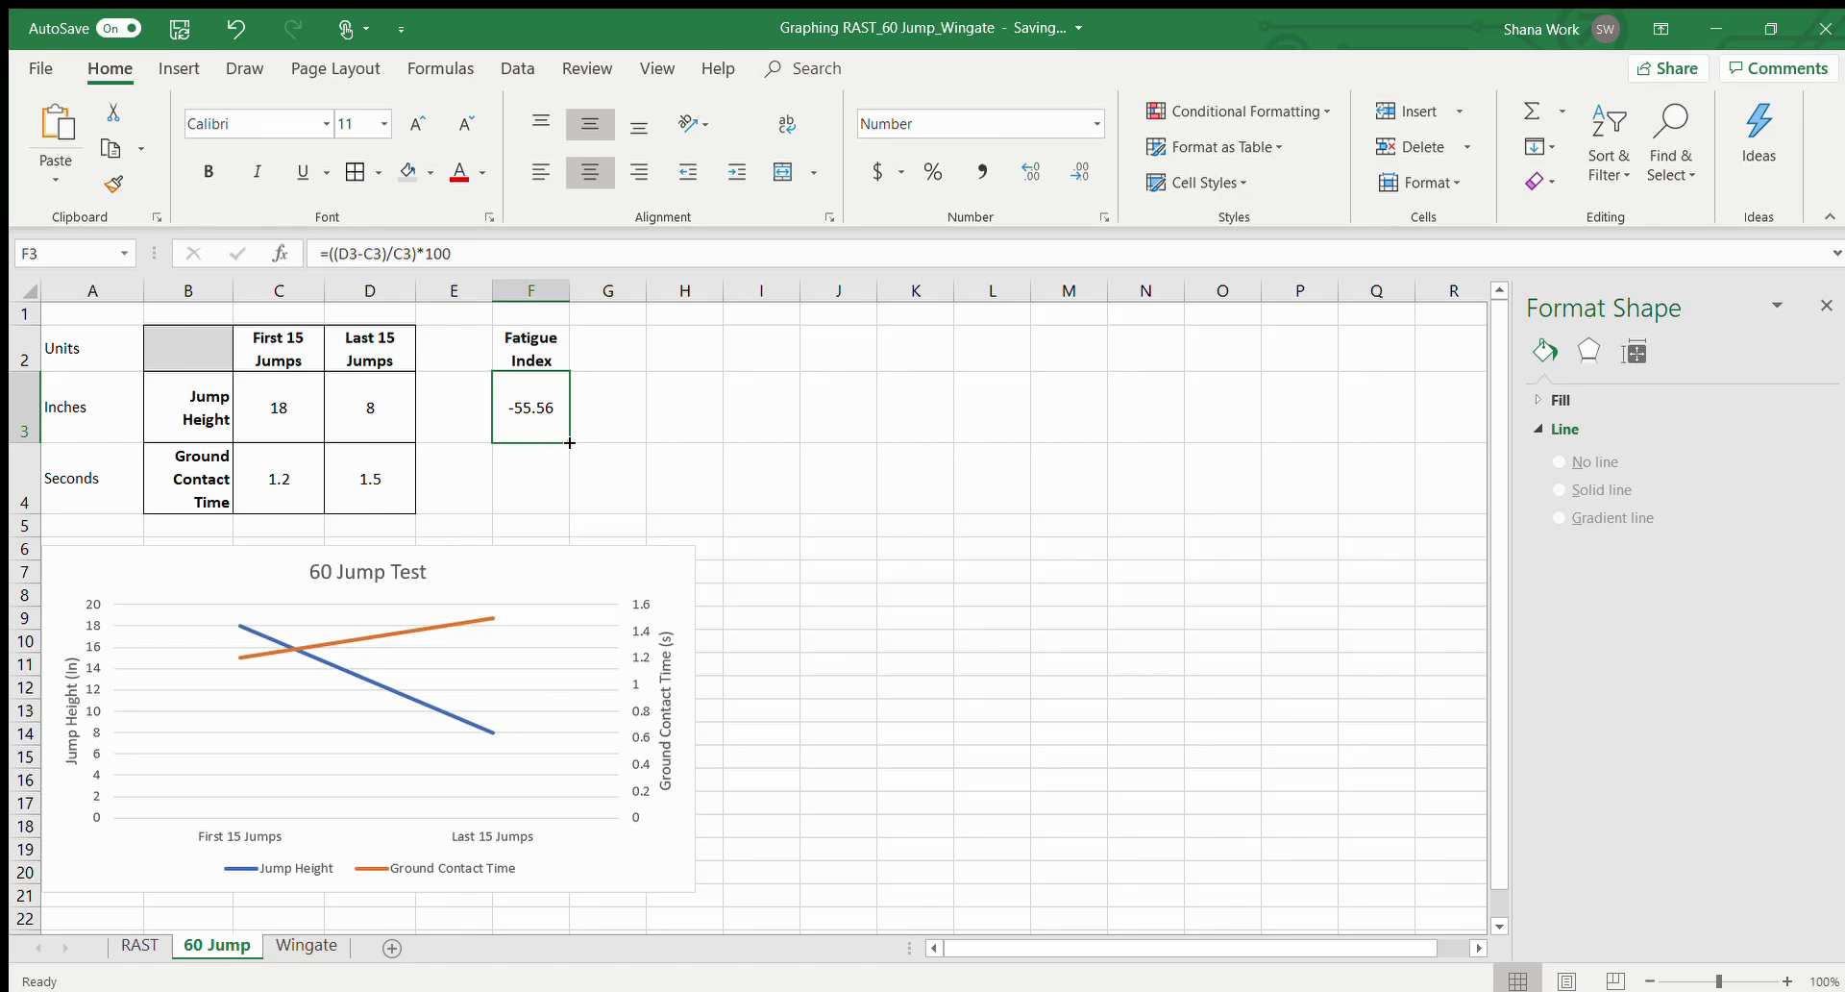
pyautogui.moveTo(567, 439); pyautogui.dragTo(571, 485)
pyautogui.click(540, 468)
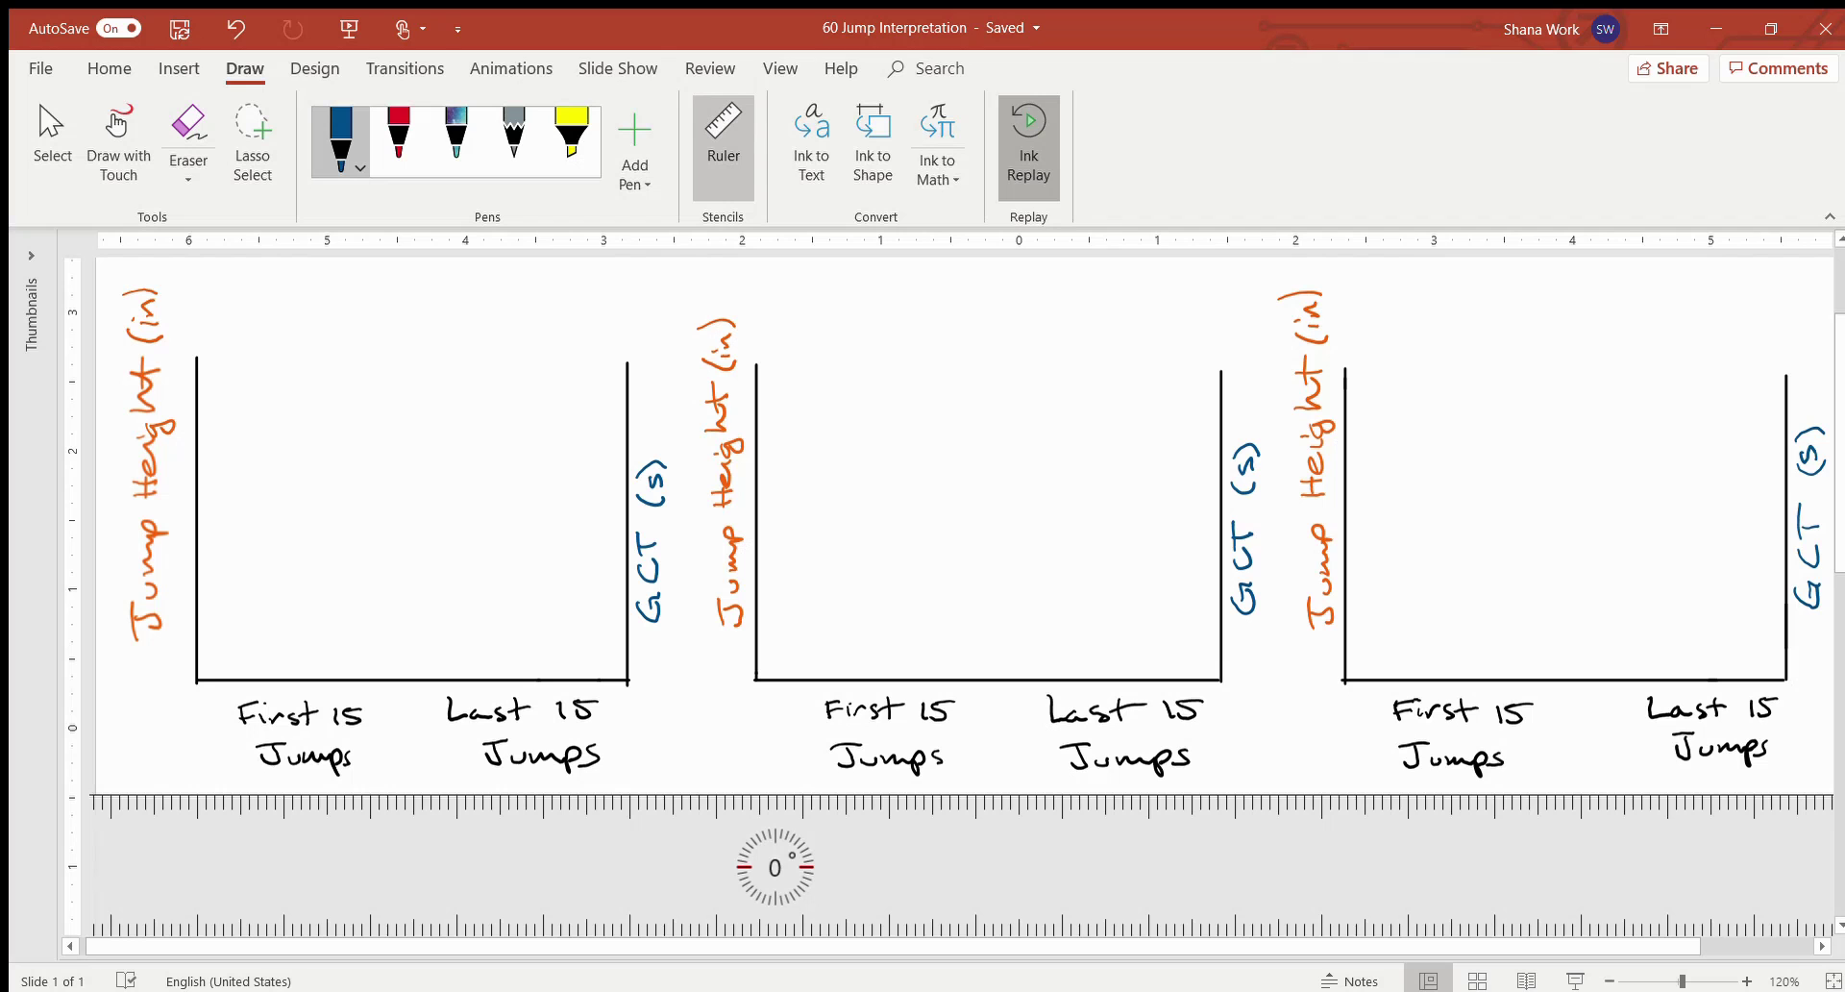
# On the 60 Jump Interpretation slide in PowerPoint, draw a descending orange jump height line in the first graph along the ruler at 29°.
pyautogui.scroll(-20, 518, 680)
pyautogui.moveTo(479, 632); pyautogui.dragTo(473, 607)
pyautogui.scroll(-4, 470, 619)
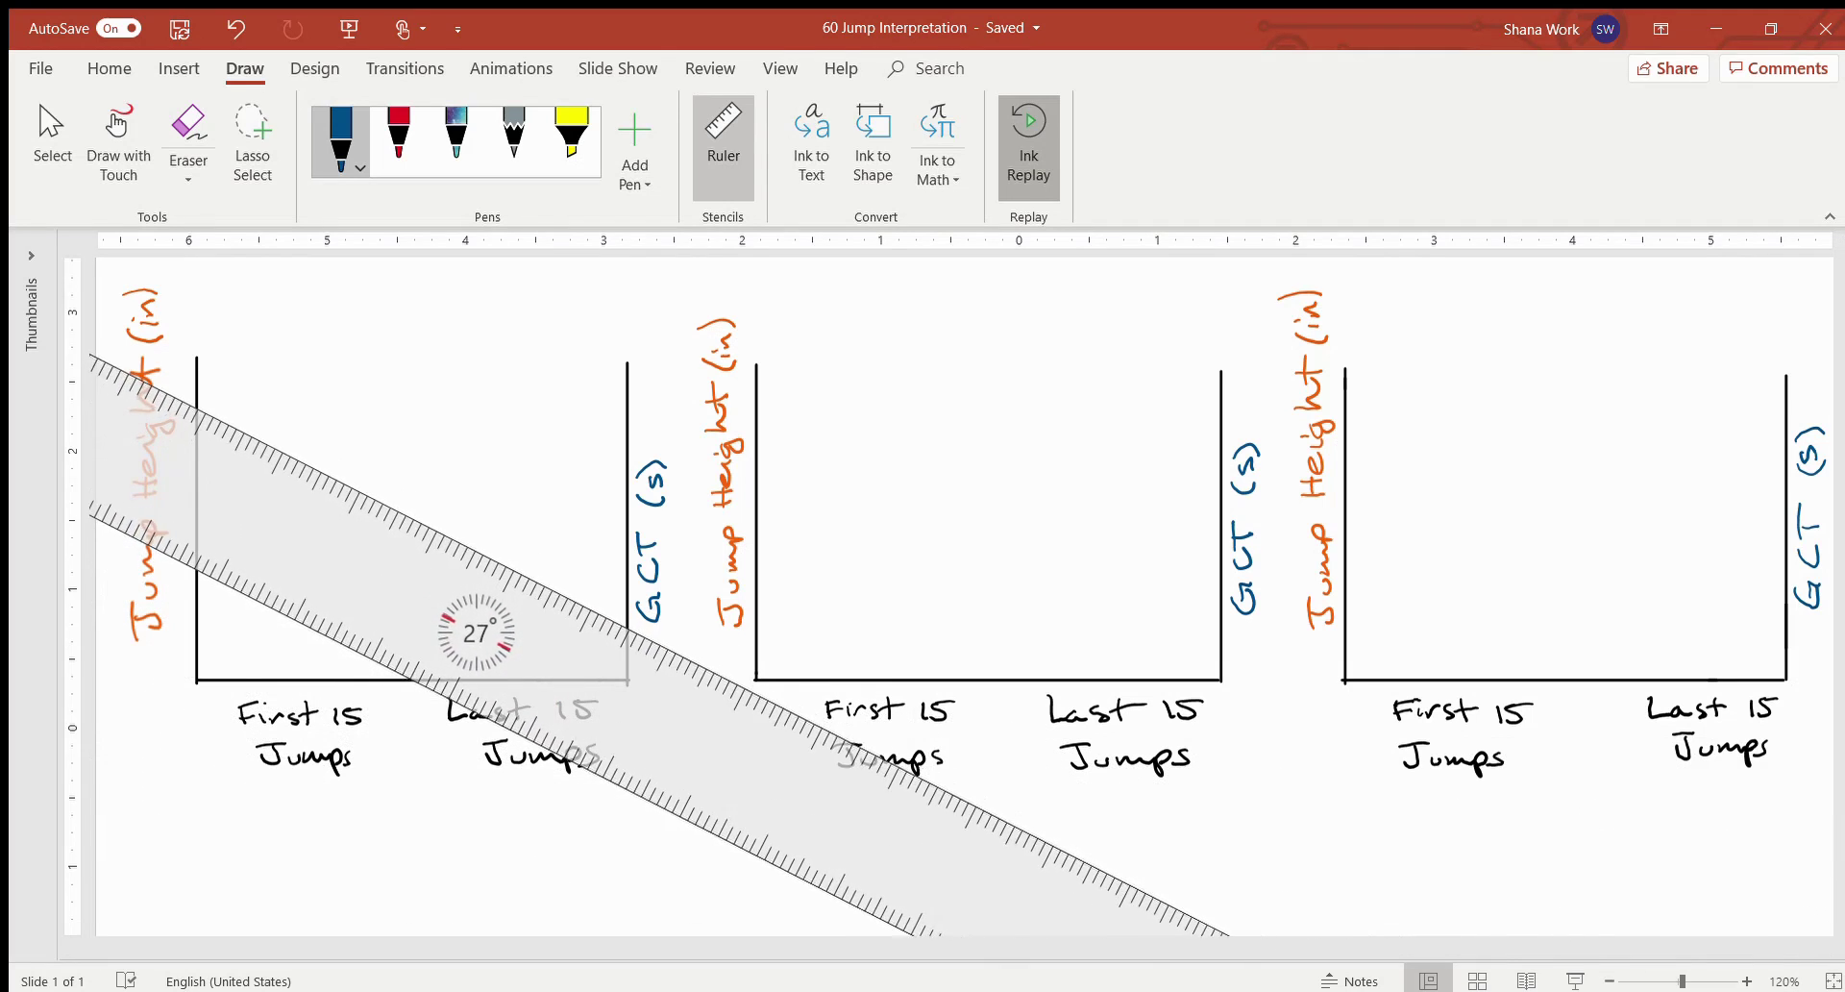
pyautogui.click(359, 168)
pyautogui.click(379, 327)
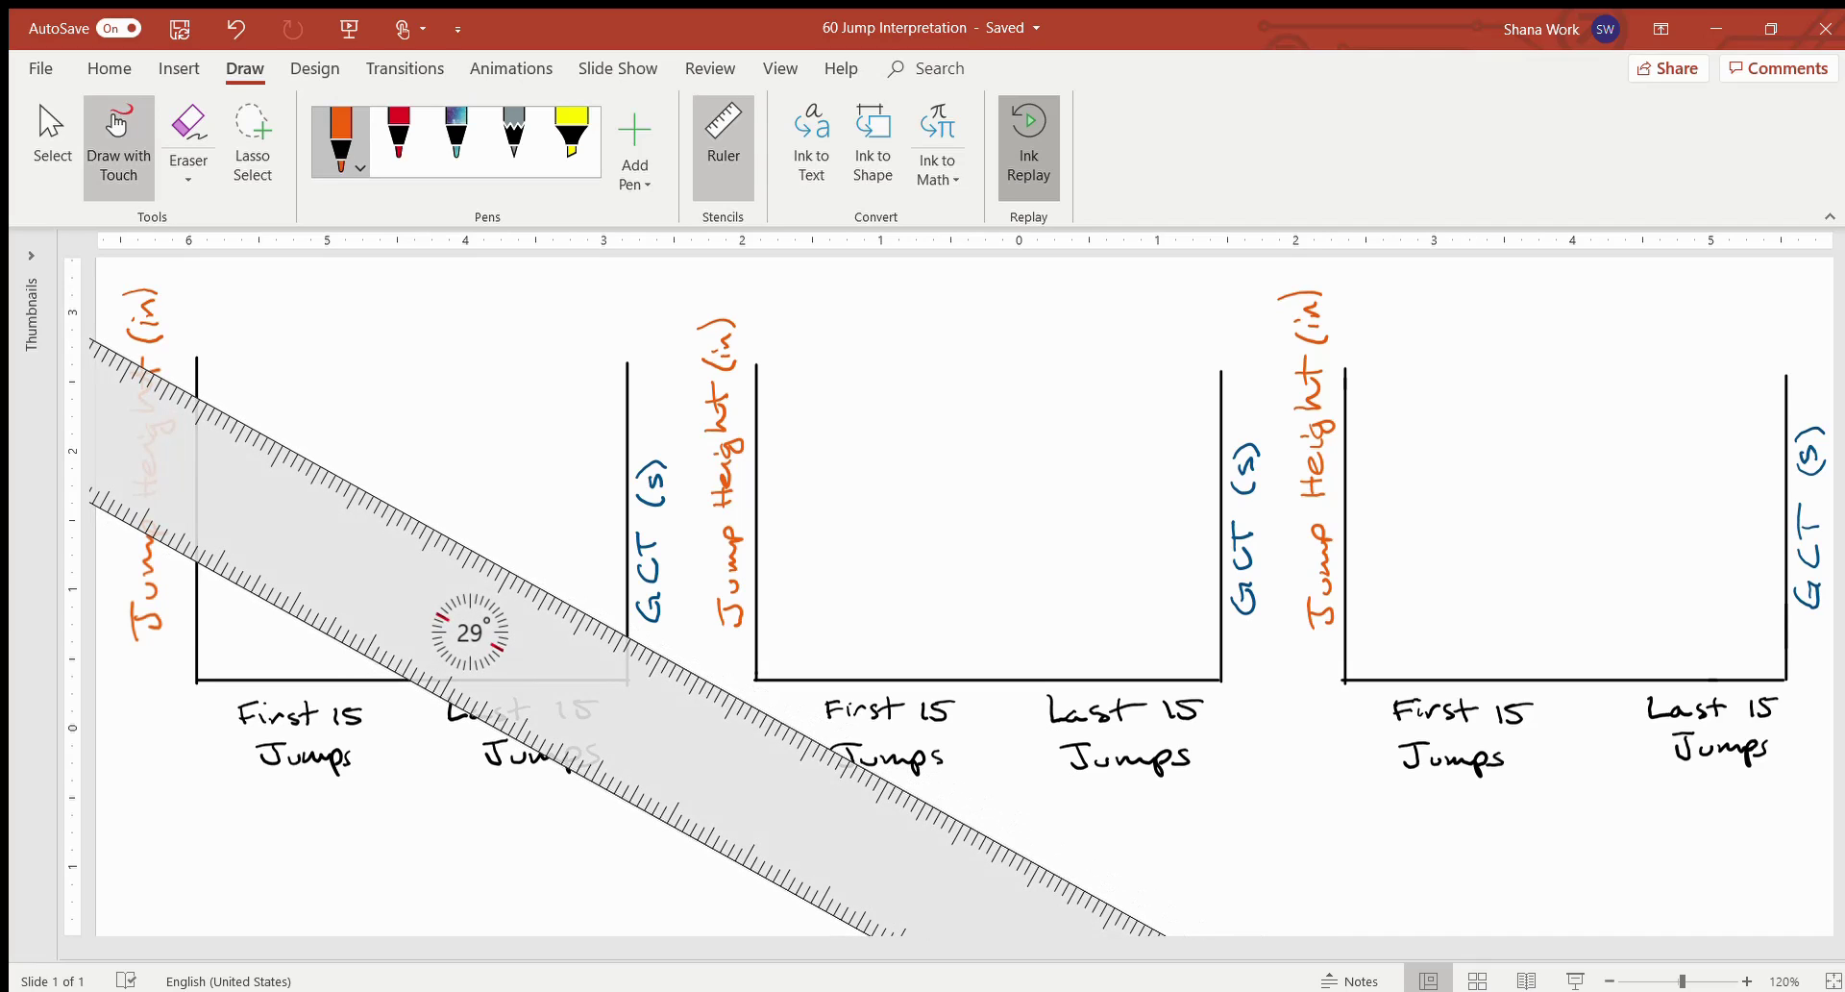
pyautogui.moveTo(258, 430); pyautogui.dragTo(514, 571)
# Draw descending orange jump height lines along the ruler, at 21° in the second graph and 9° in the third.
pyautogui.moveTo(470, 631)
pyautogui.mouseDown()
pyautogui.moveTo(544, 671)
pyautogui.moveTo(813, 654)
pyautogui.moveTo(1079, 720)
pyautogui.moveTo(1095, 616)
pyautogui.moveTo(762, 510)
pyautogui.mouseUp()
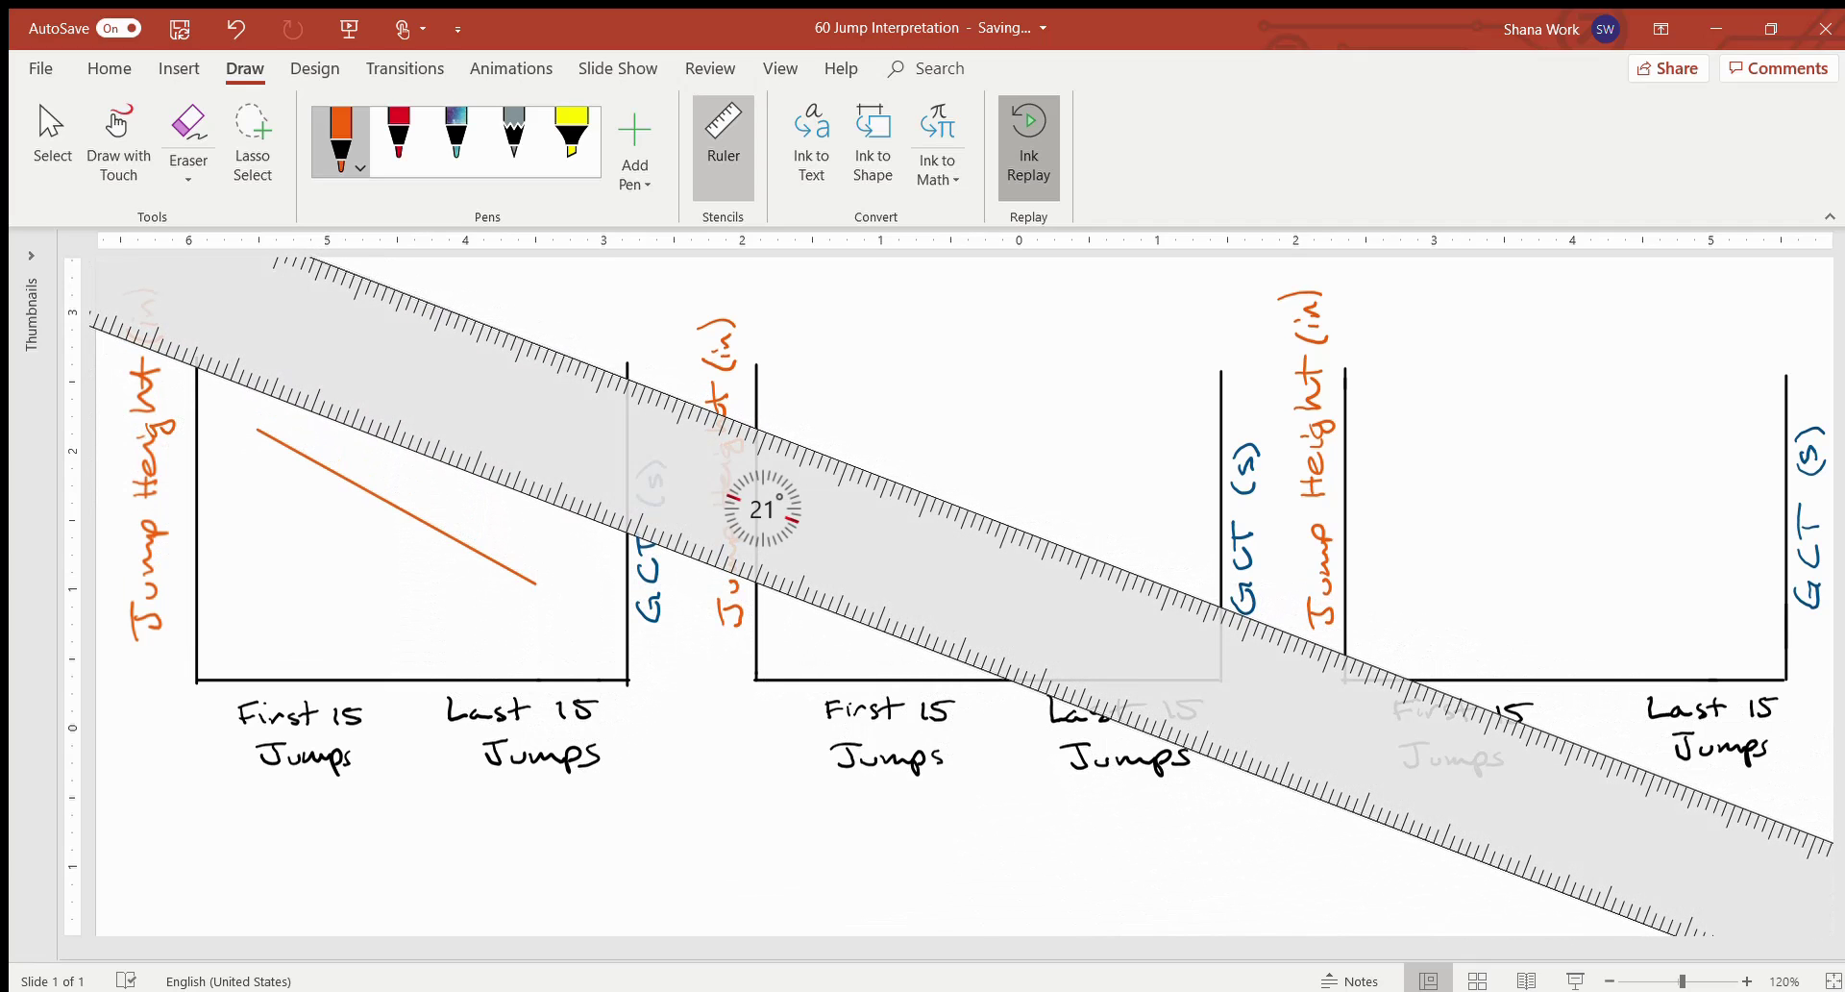
pyautogui.moveTo(855, 465); pyautogui.dragTo(1126, 569)
pyautogui.moveTo(763, 509); pyautogui.dragTo(1510, 573)
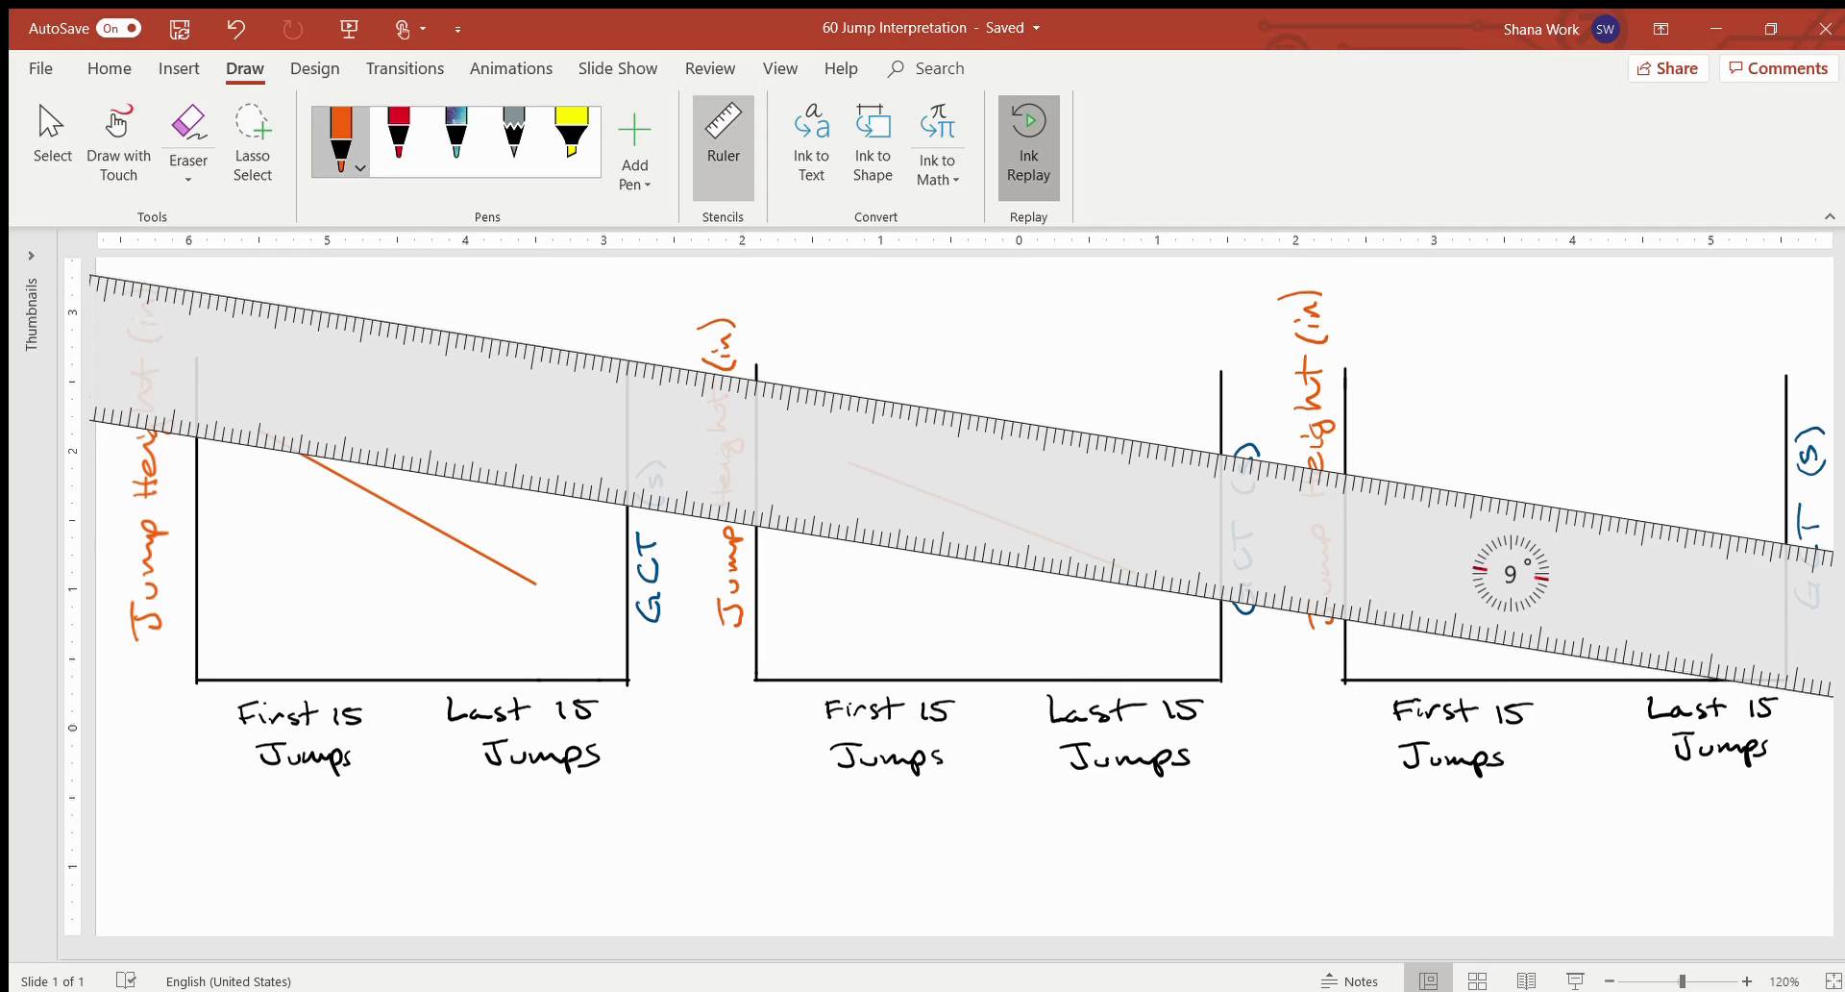
pyautogui.moveTo(1511, 573); pyautogui.dragTo(1516, 559)
pyautogui.moveTo(1449, 475)
pyautogui.mouseDown()
pyautogui.moveTo(1408, 468)
pyautogui.moveTo(1696, 512)
pyautogui.mouseUp()
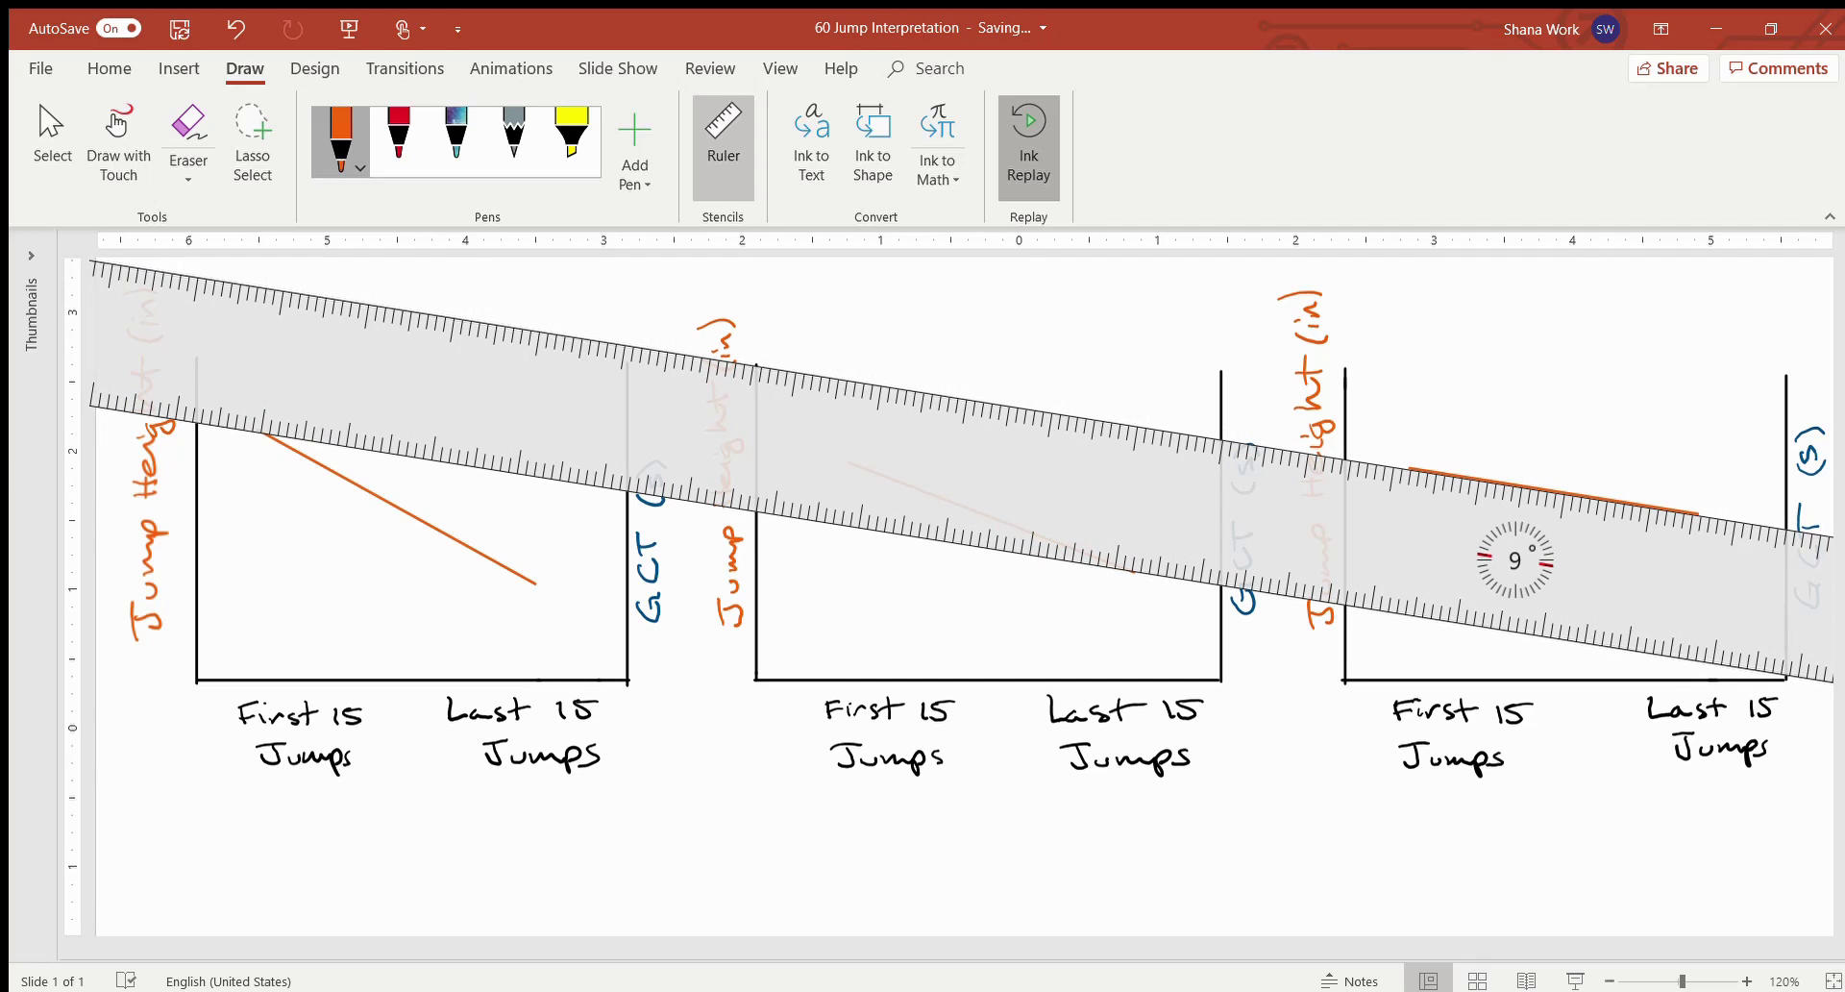
# Draw a rising blue GCT line in the first graph along the ruler angled at 14°.
pyautogui.click(342, 142)
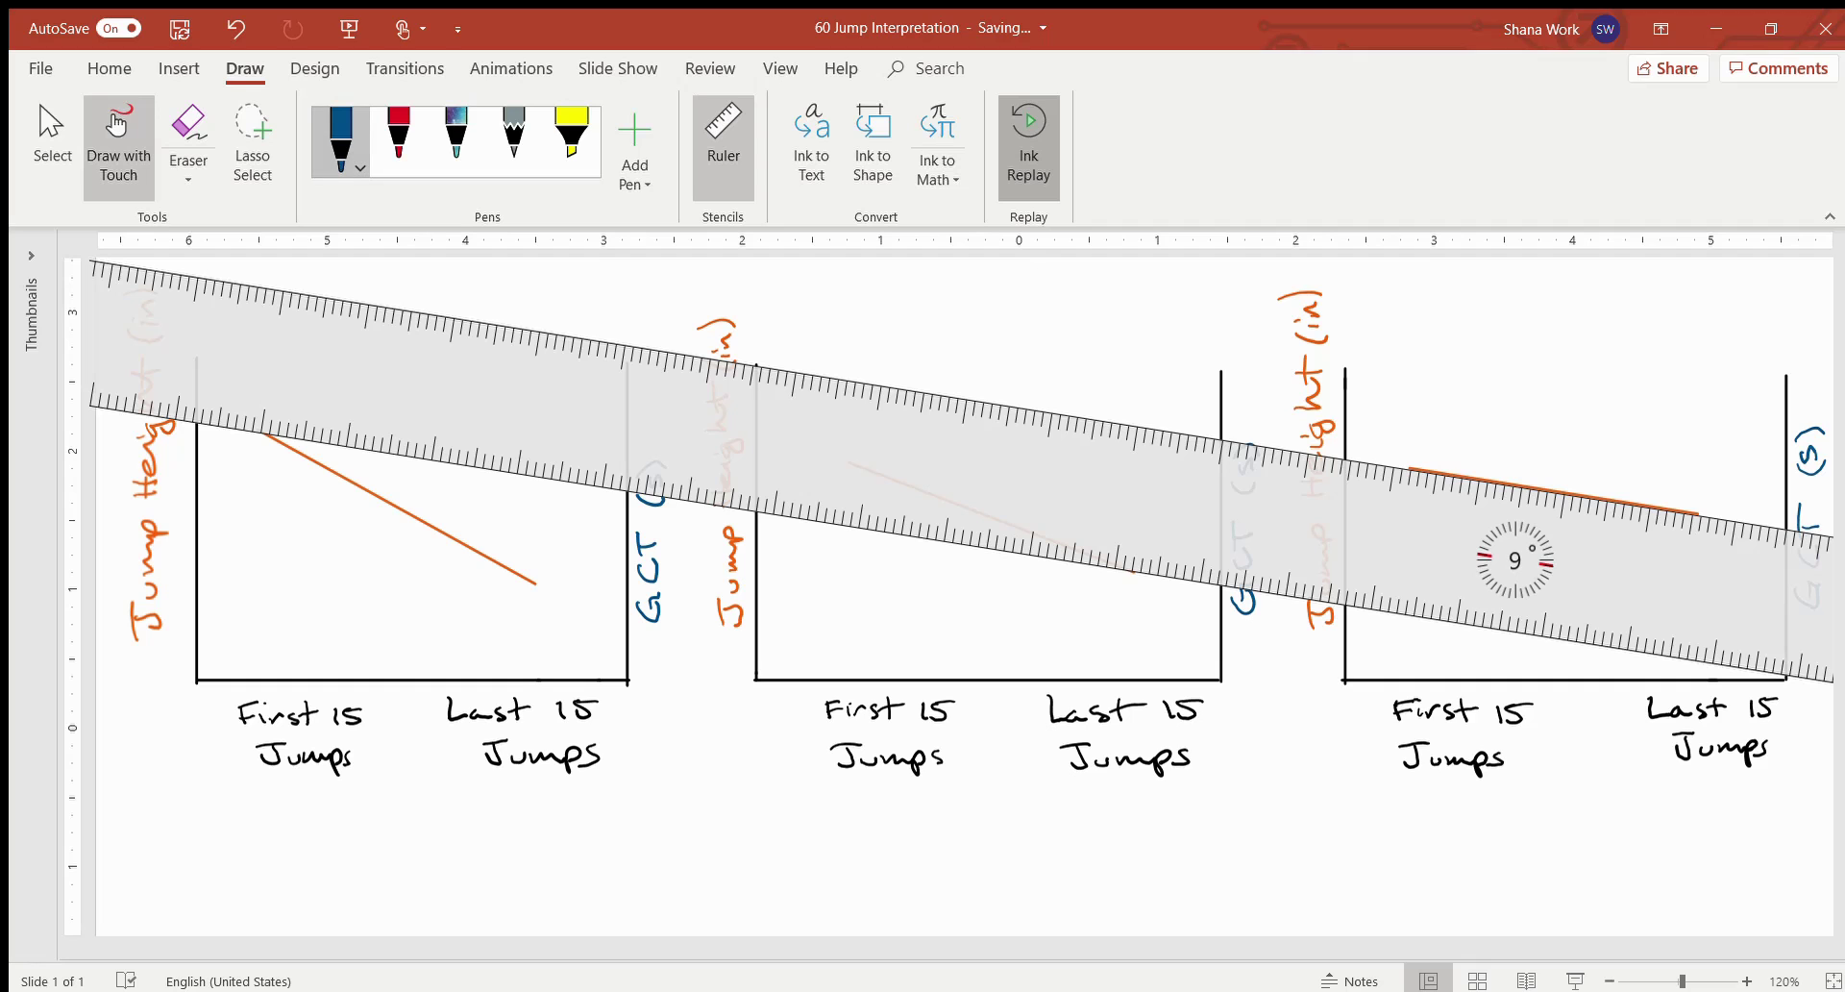
pyautogui.moveTo(474, 394); pyautogui.dragTo(449, 511)
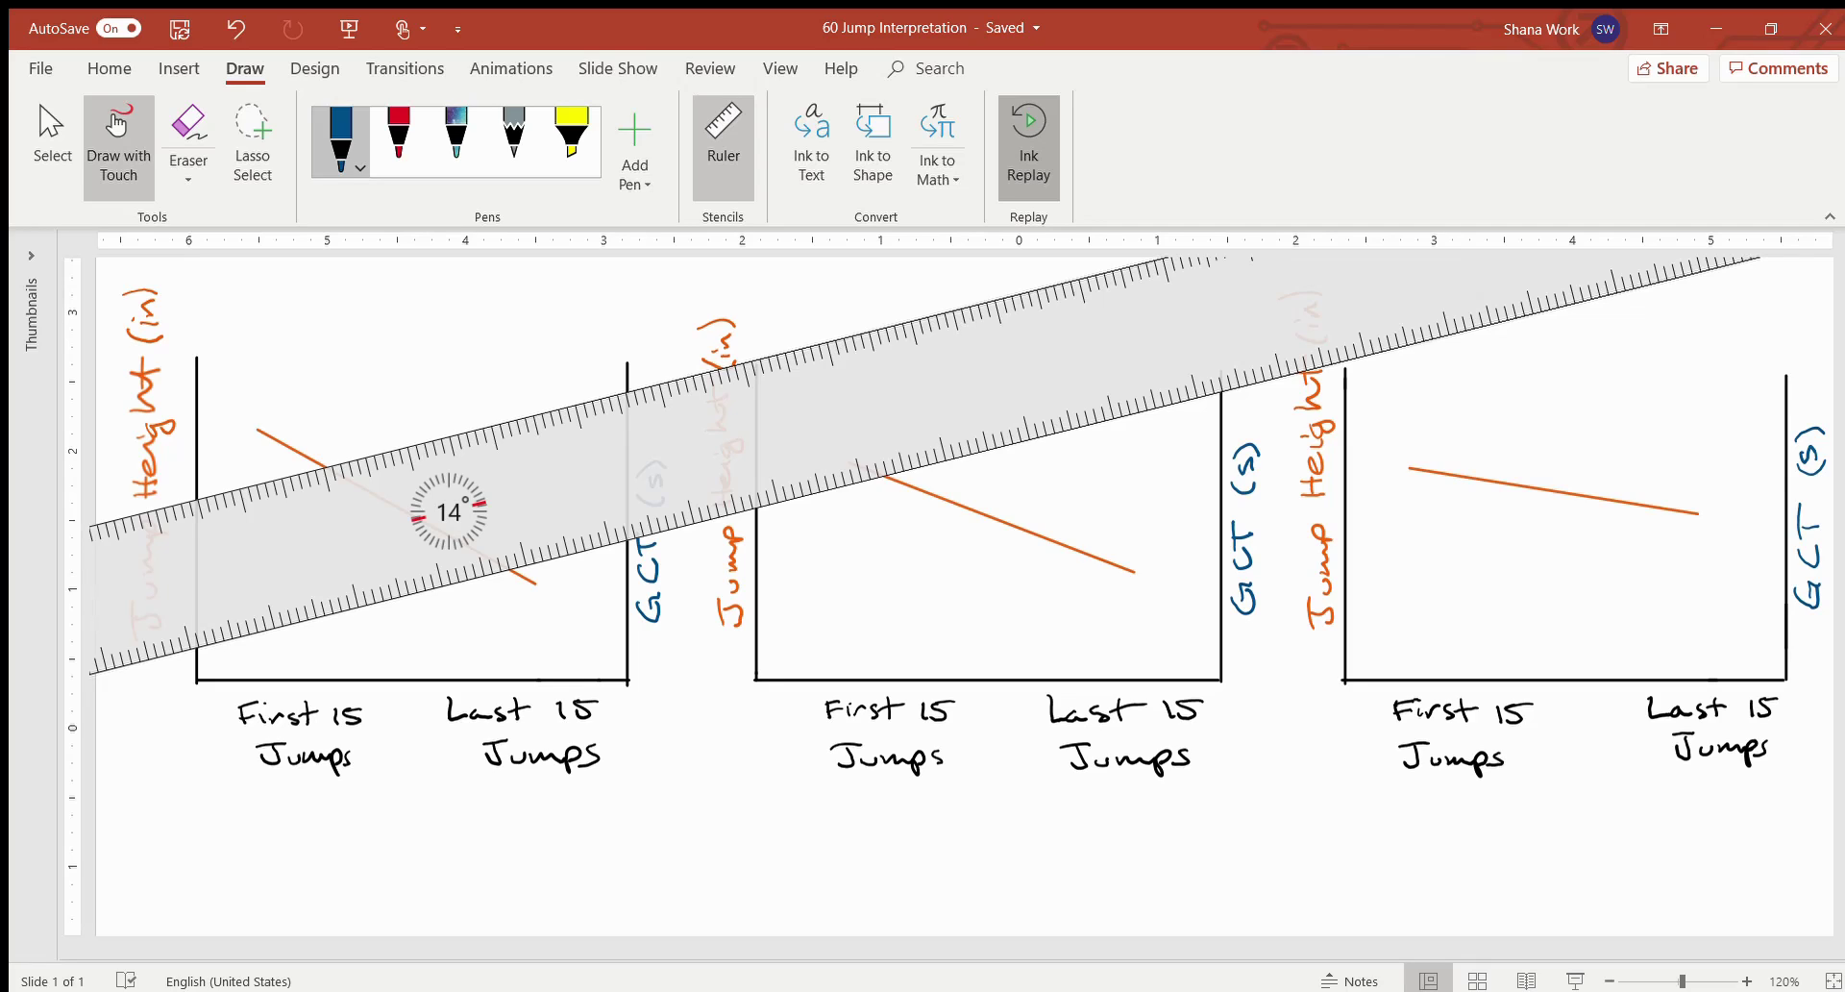
pyautogui.moveTo(268, 478); pyautogui.dragTo(527, 415)
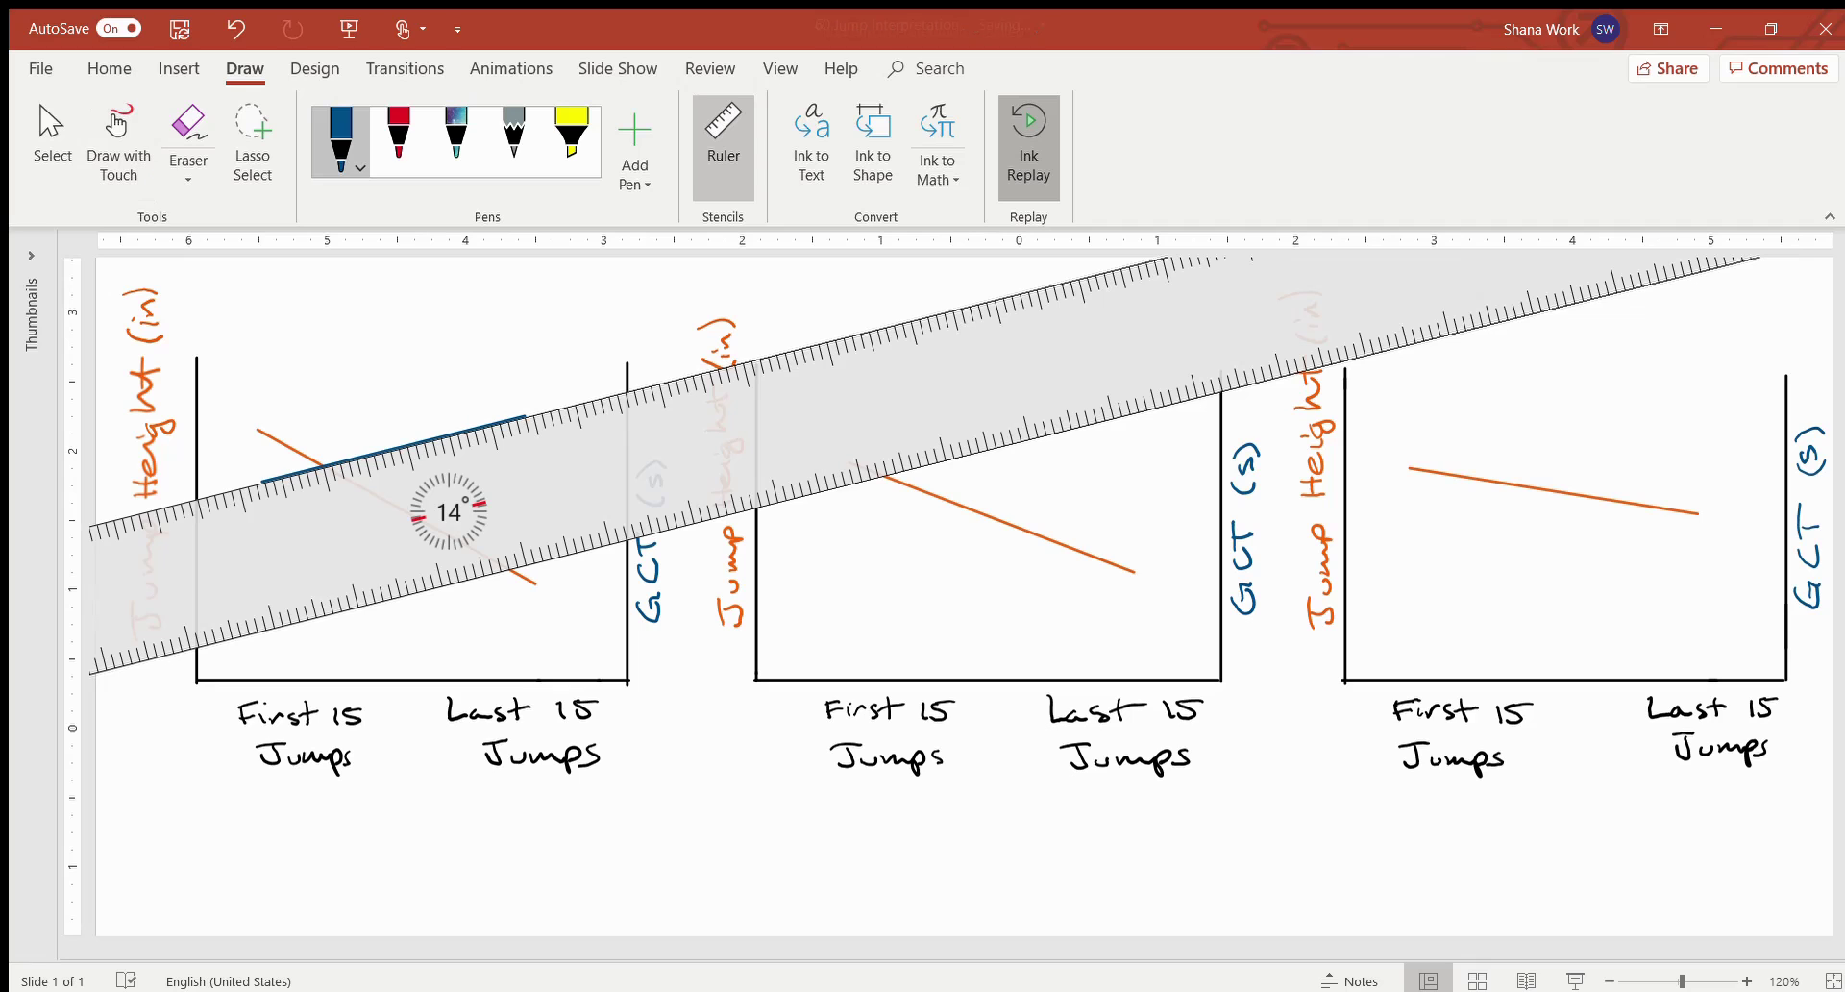
# Draw rising blue GCT lines in the second and third graphs along the ruler angled at 12°.
pyautogui.moveTo(448, 511); pyautogui.dragTo(998, 586)
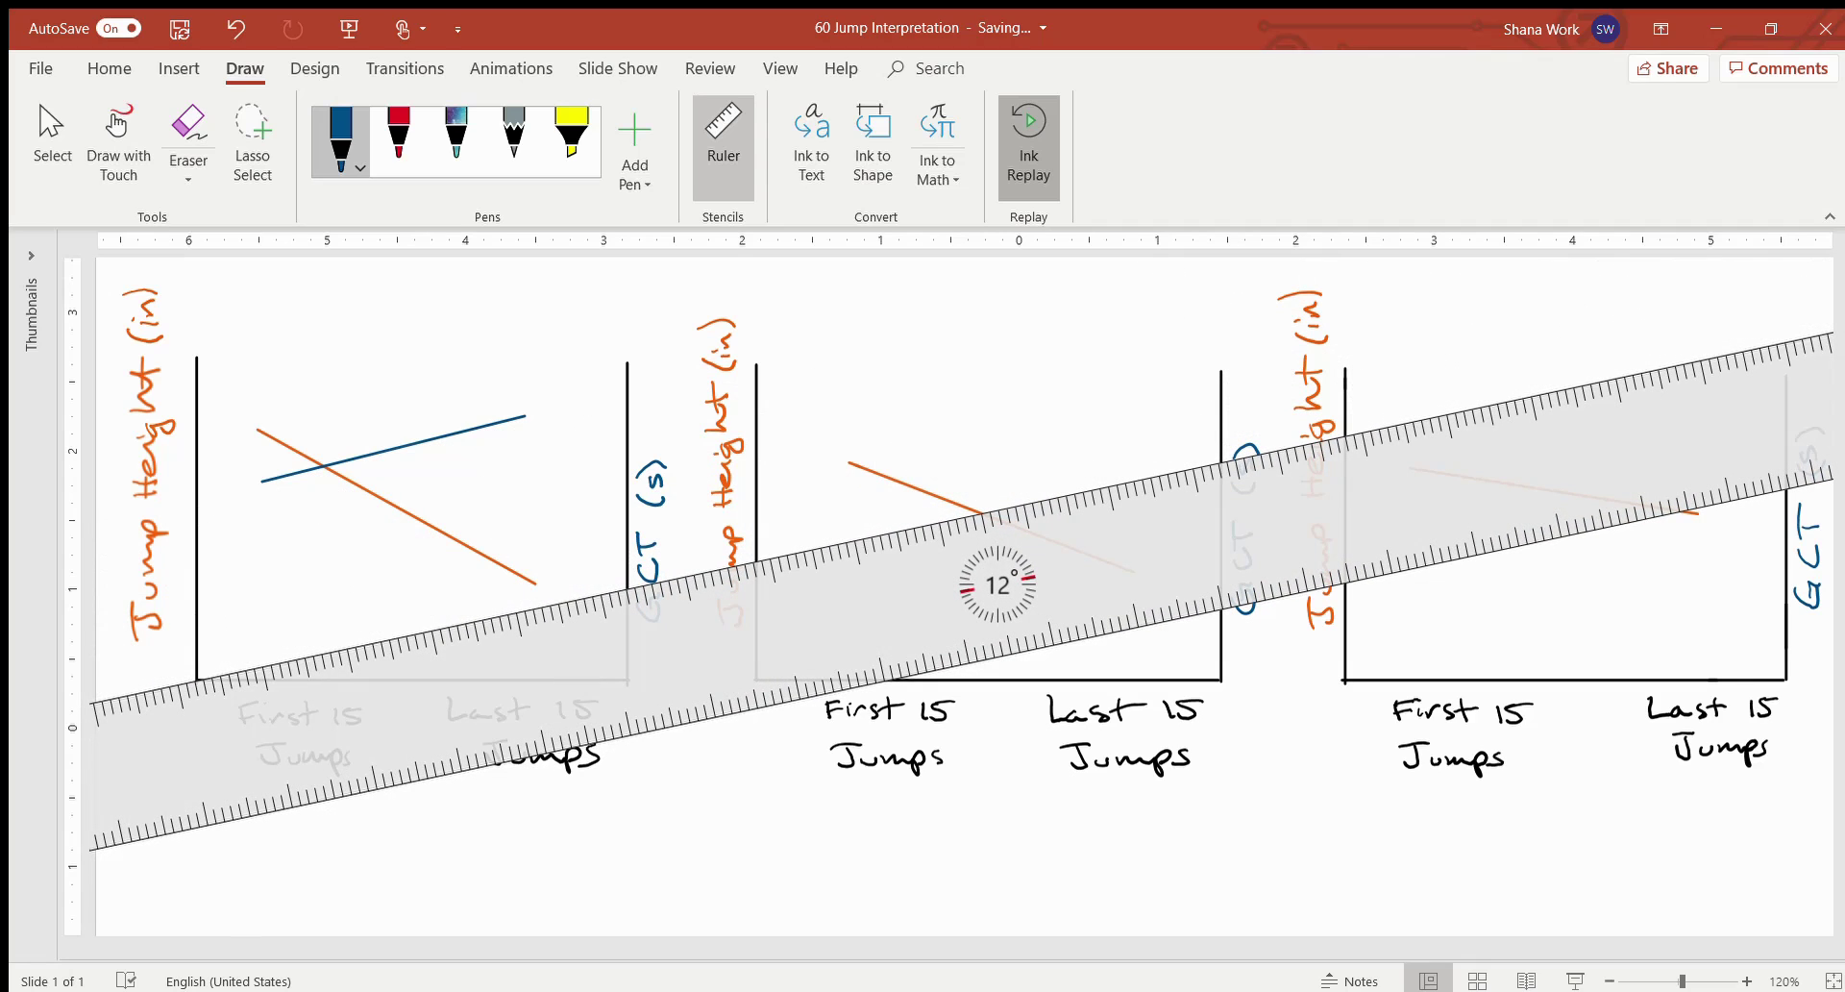
pyautogui.moveTo(847, 541); pyautogui.dragTo(1140, 477)
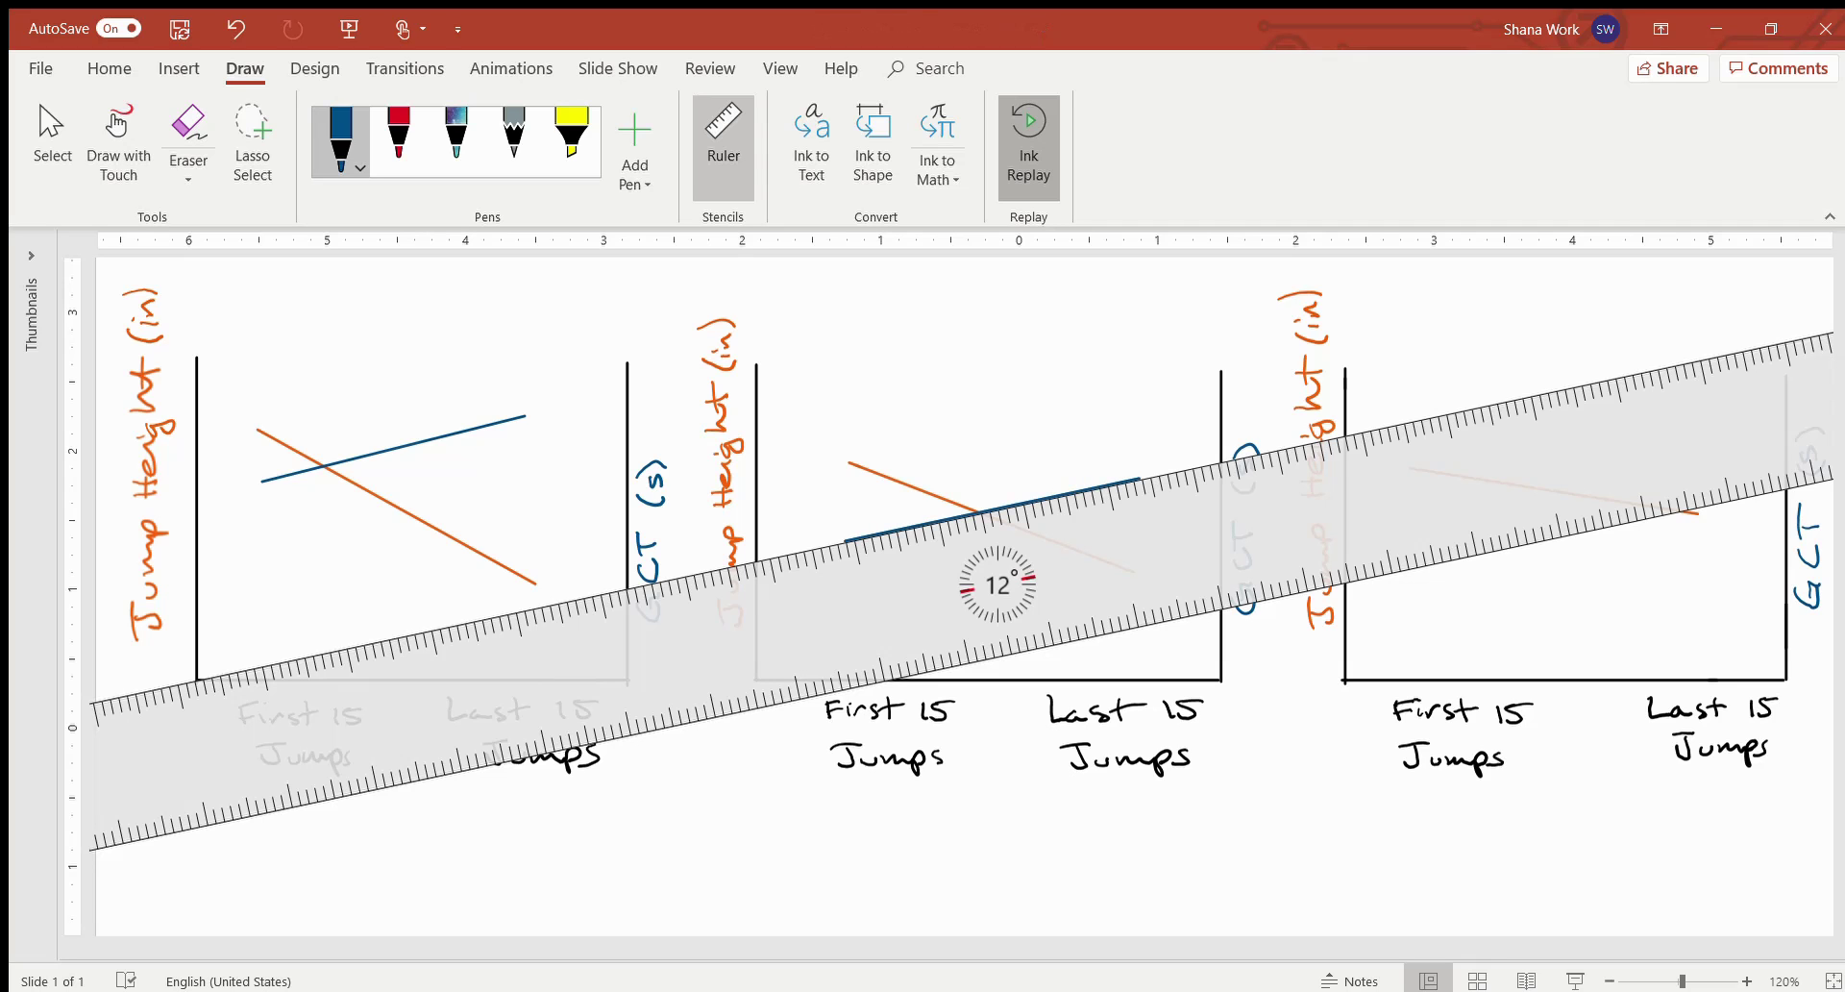
pyautogui.moveTo(997, 585); pyautogui.dragTo(1612, 581)
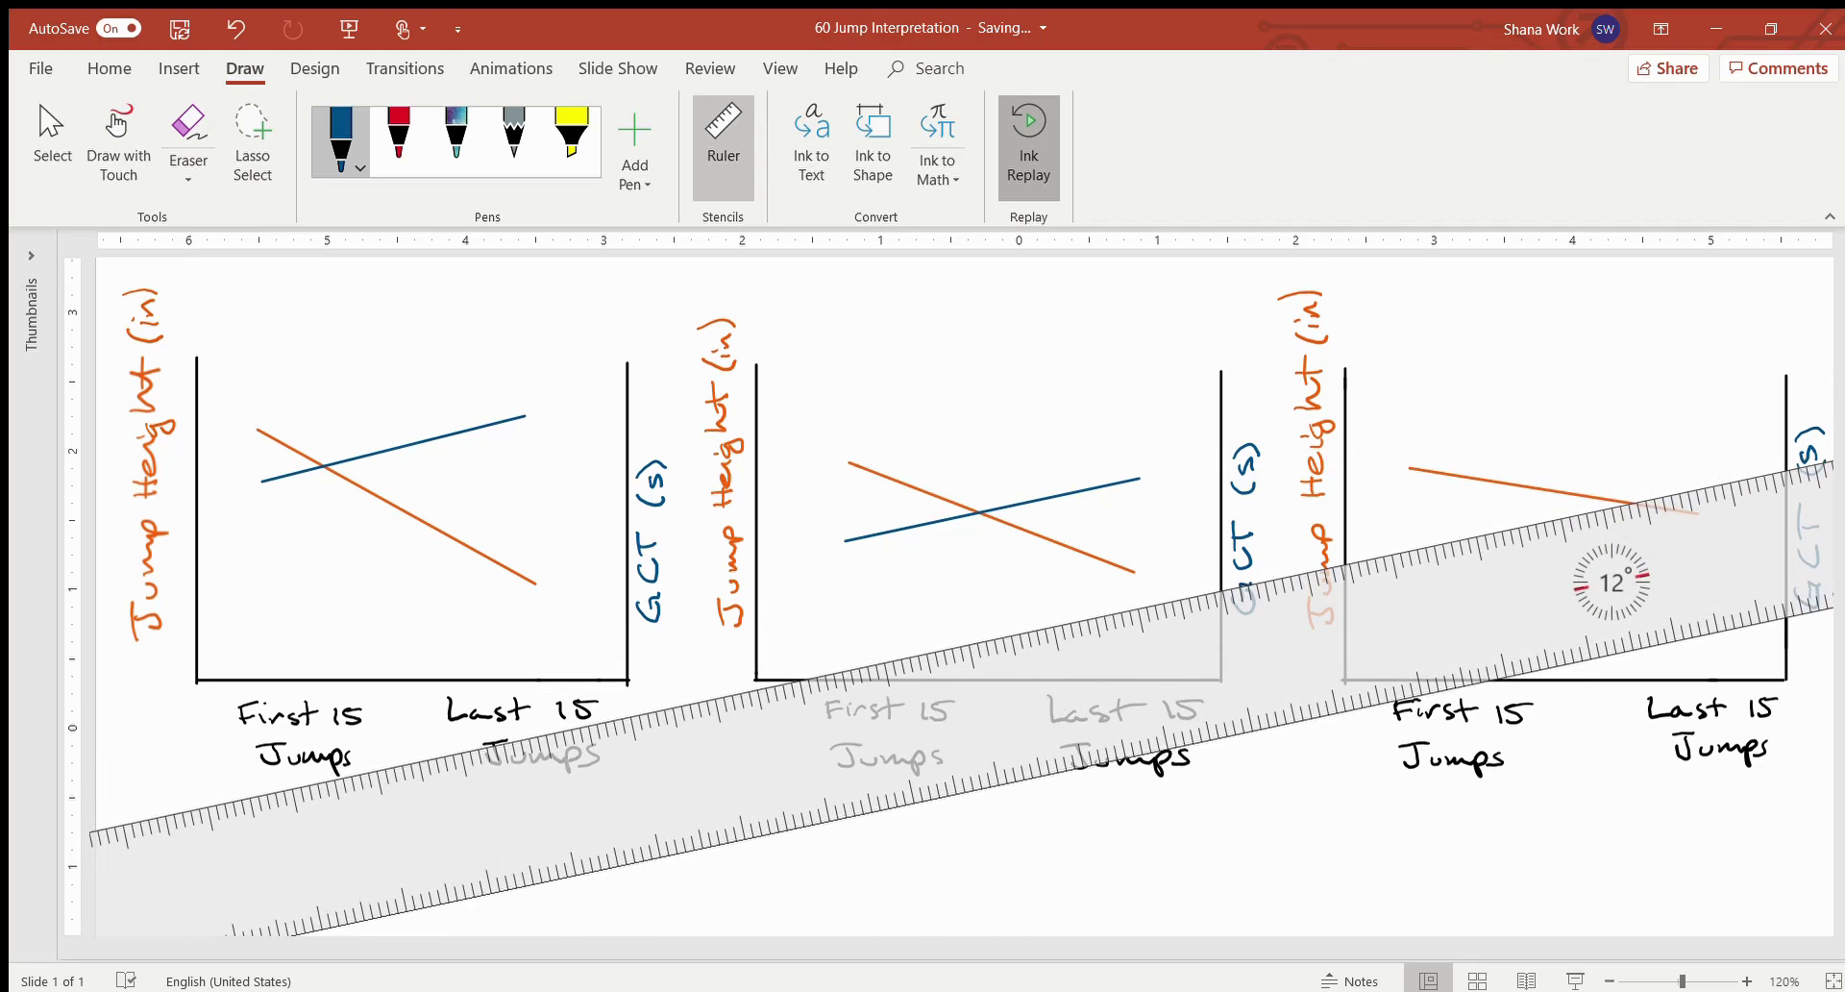
pyautogui.moveTo(1418, 549); pyautogui.dragTo(1693, 490)
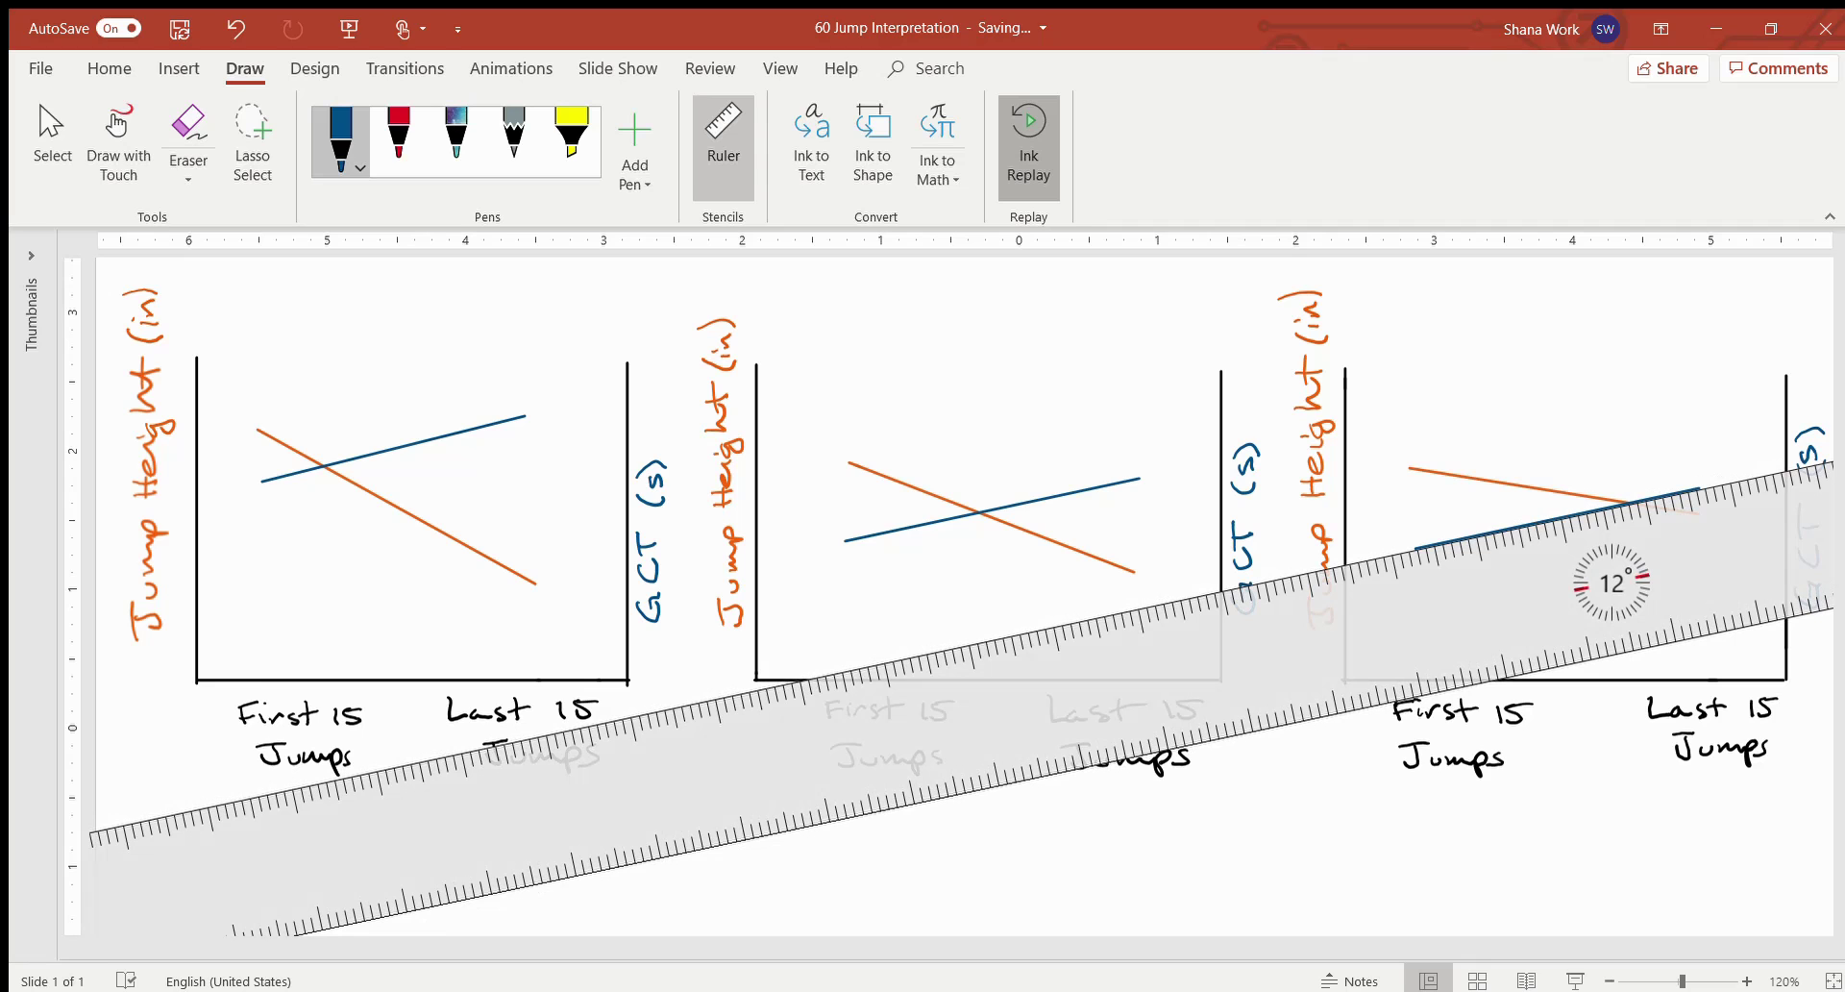
# Divide the first graph into thirds with two gray vertical lines, using the ruler at 89° for the first line, and label the graph "Anaerobic".
pyautogui.moveTo(1611, 581); pyautogui.dragTo(1105, 876)
pyautogui.click(723, 146)
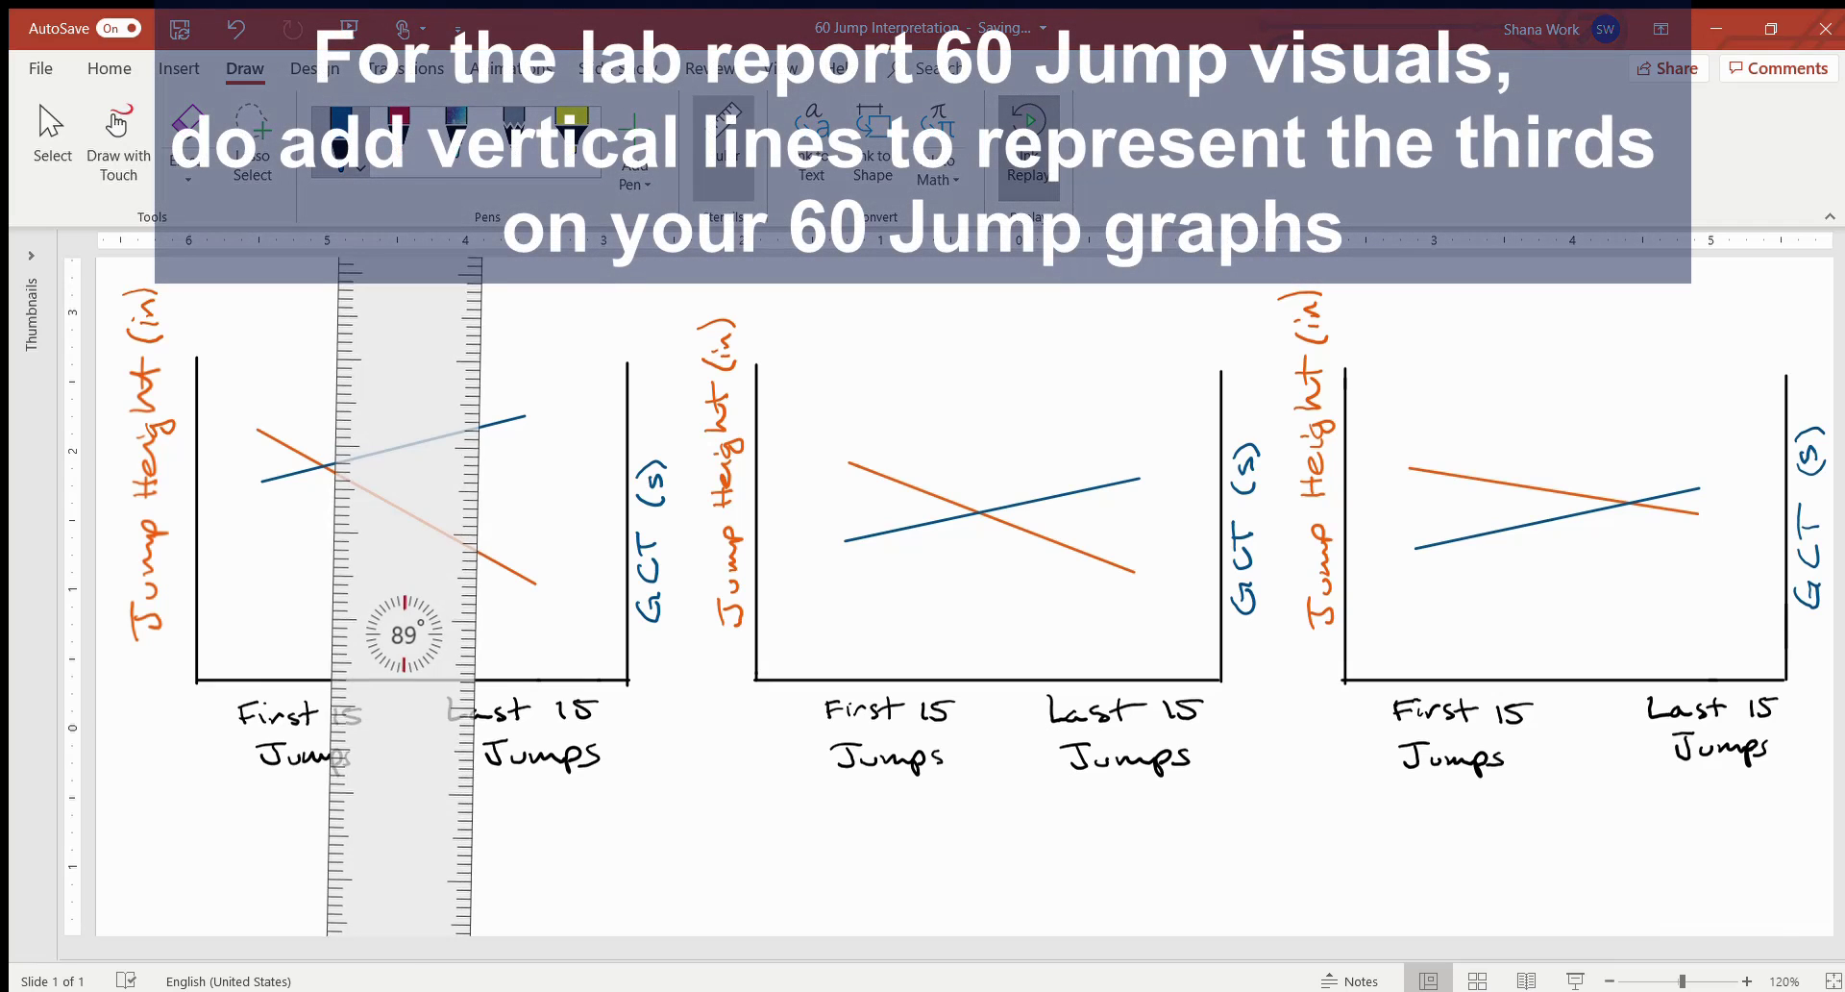
pyautogui.scroll(-1, 404, 634)
pyautogui.scroll(2, 404, 635)
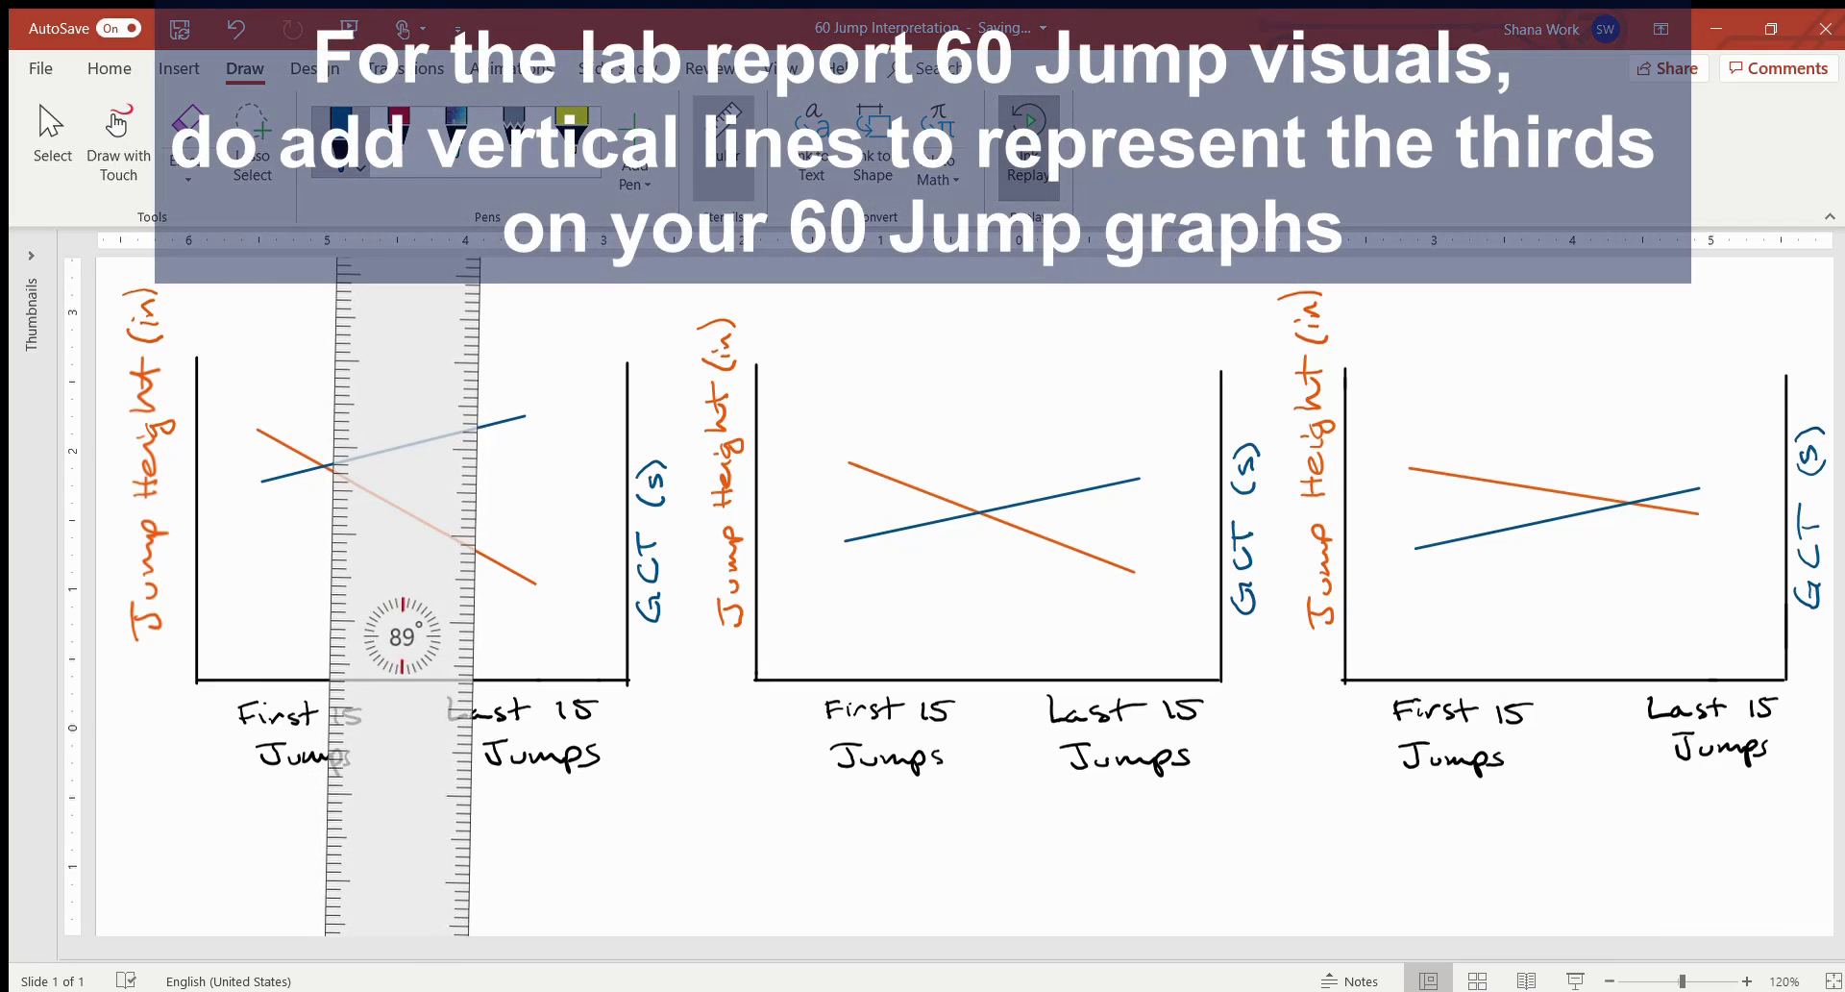
pyautogui.moveTo(405, 635); pyautogui.dragTo(413, 635)
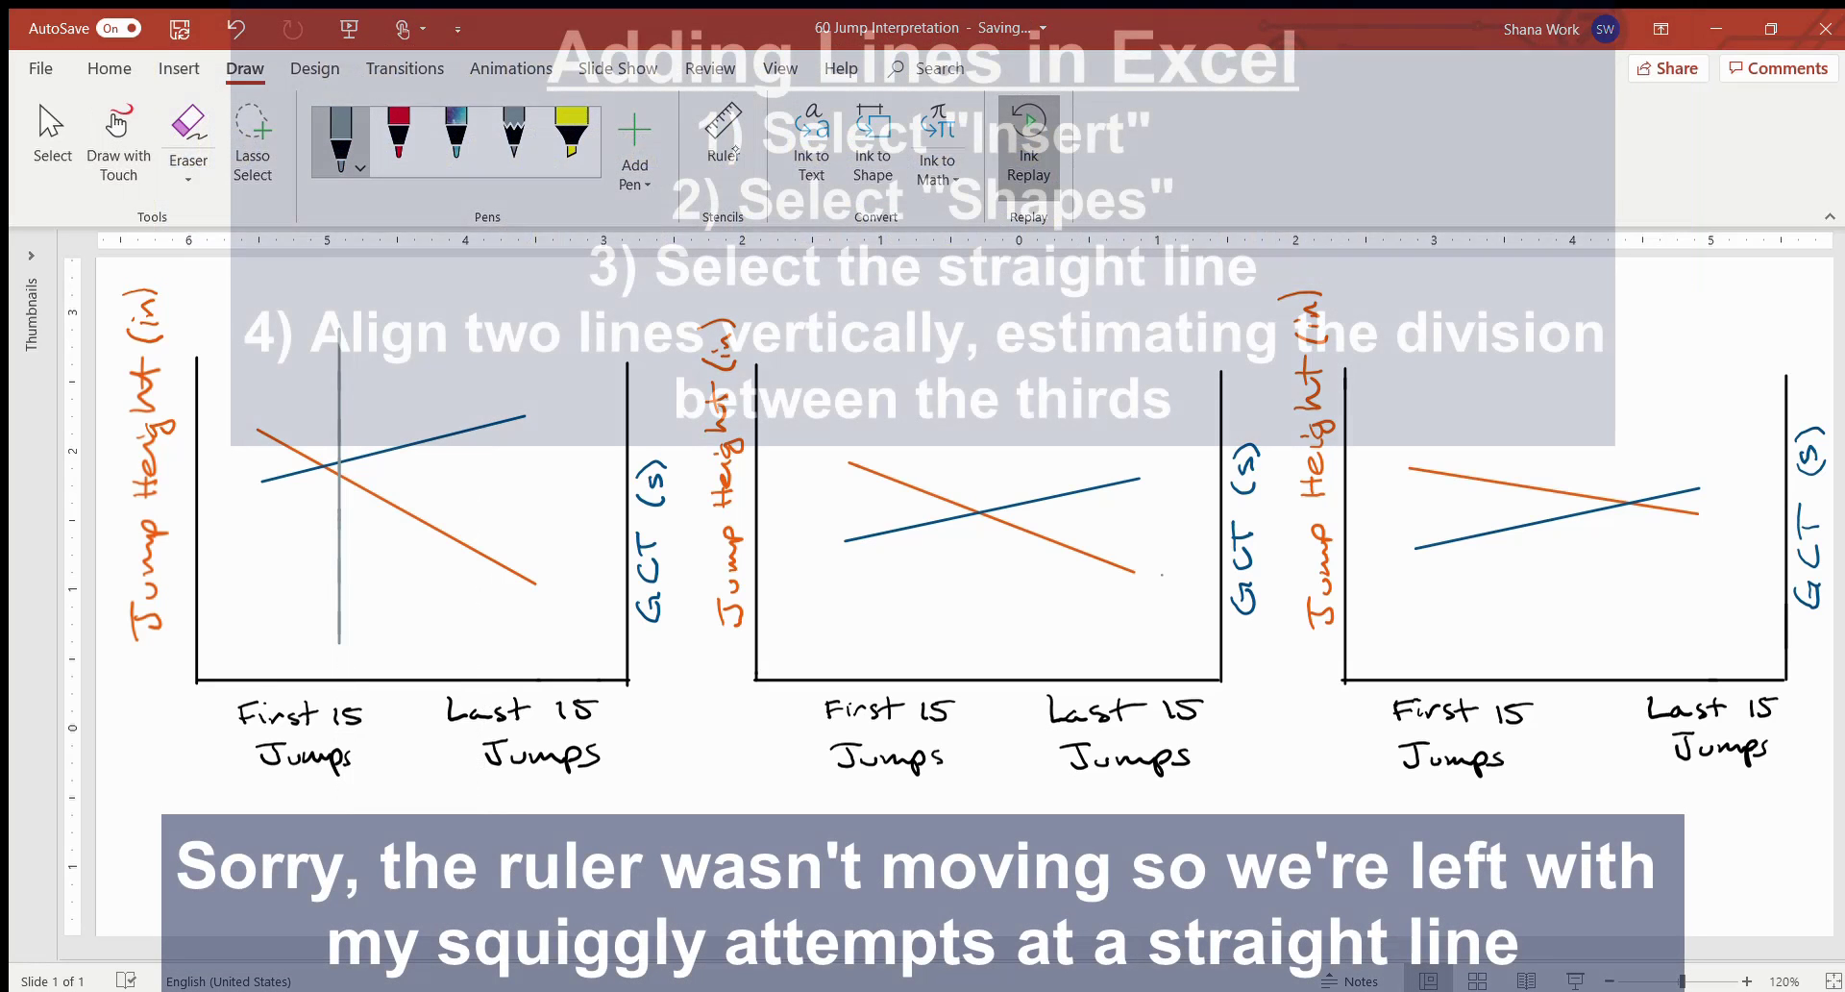
pyautogui.moveTo(441, 351); pyautogui.dragTo(460, 634)
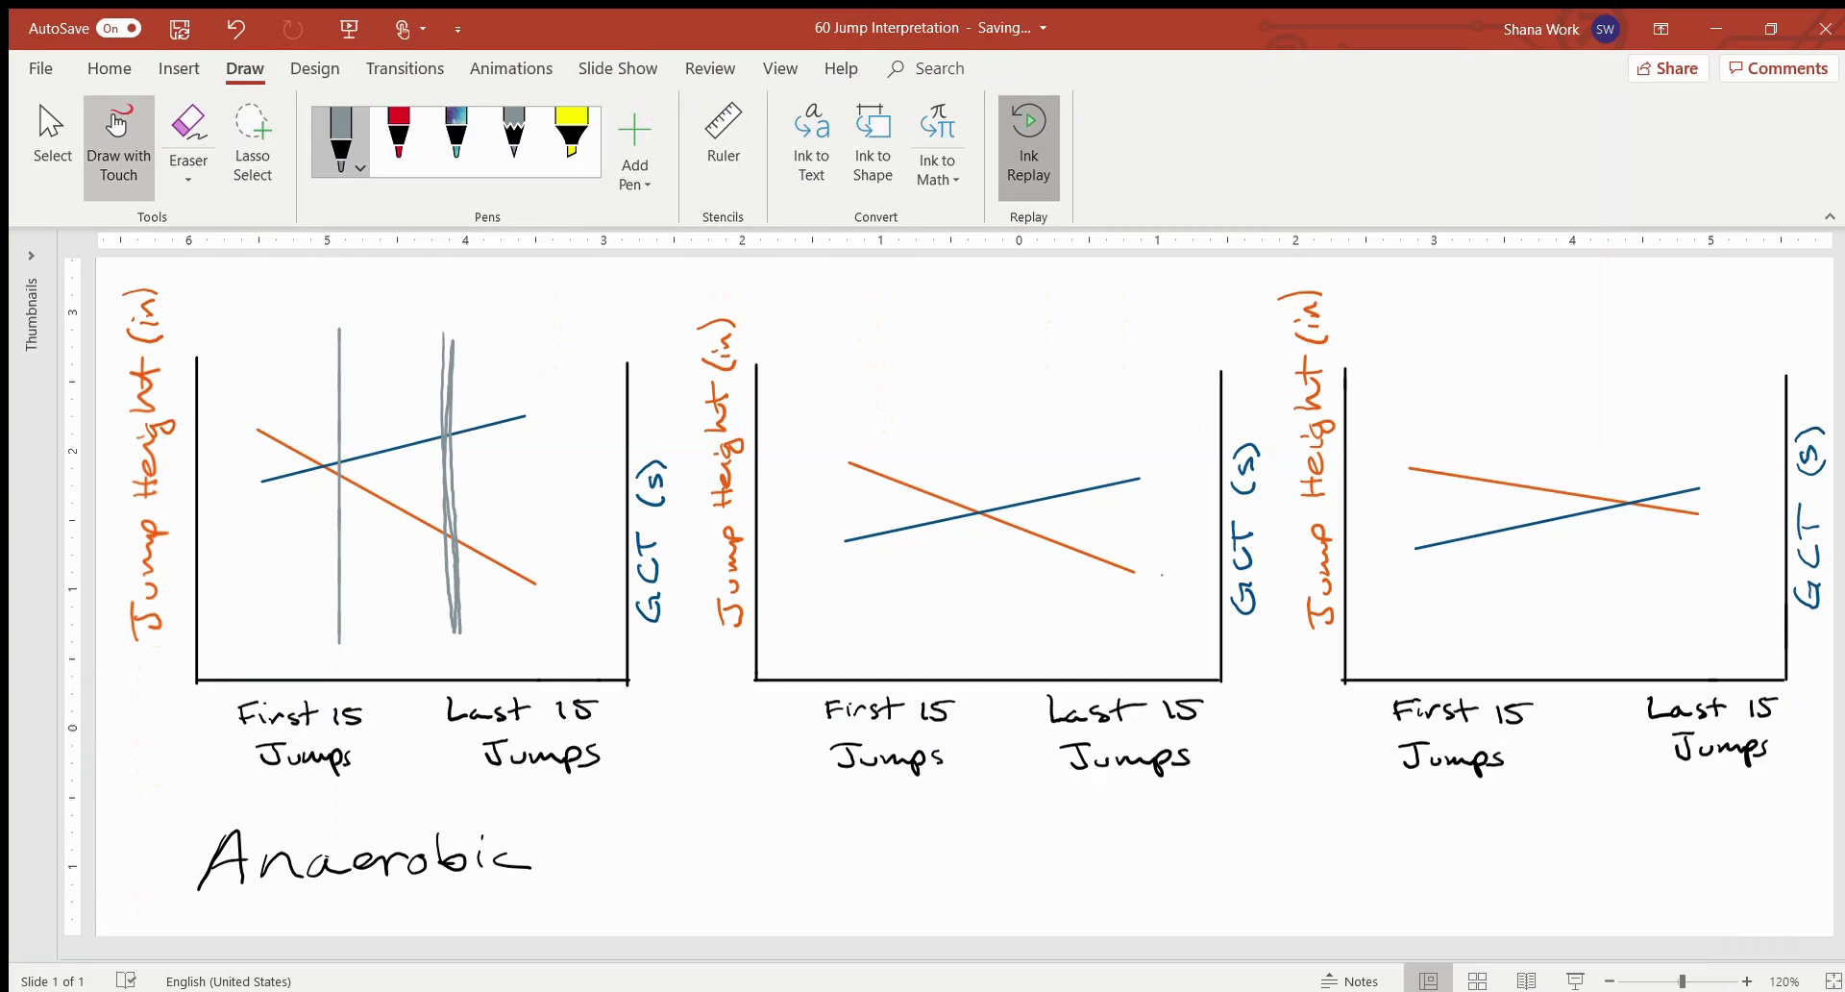
# Divide the second graph into thirds with gray vertical lines, circle the crossing of its trend lines, and label it "Combined".
pyautogui.moveTo(923, 670); pyautogui.dragTo(937, 371)
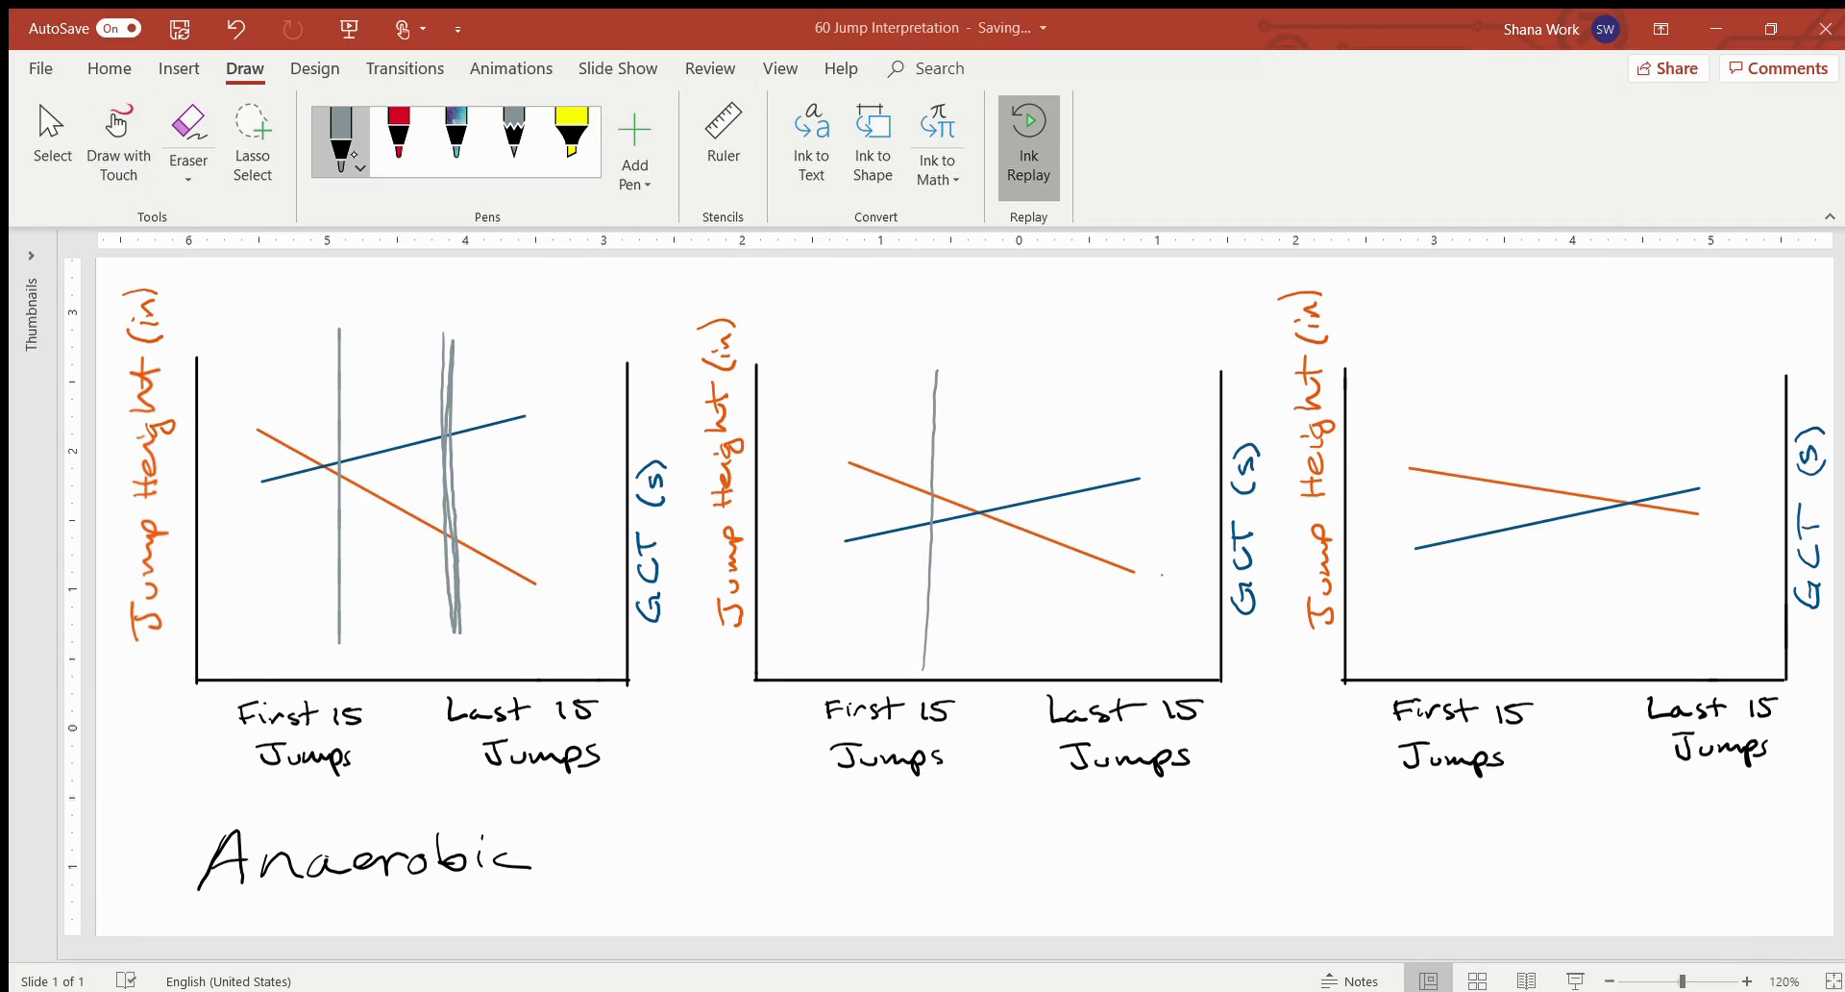
pyautogui.moveTo(1059, 665); pyautogui.dragTo(1052, 371)
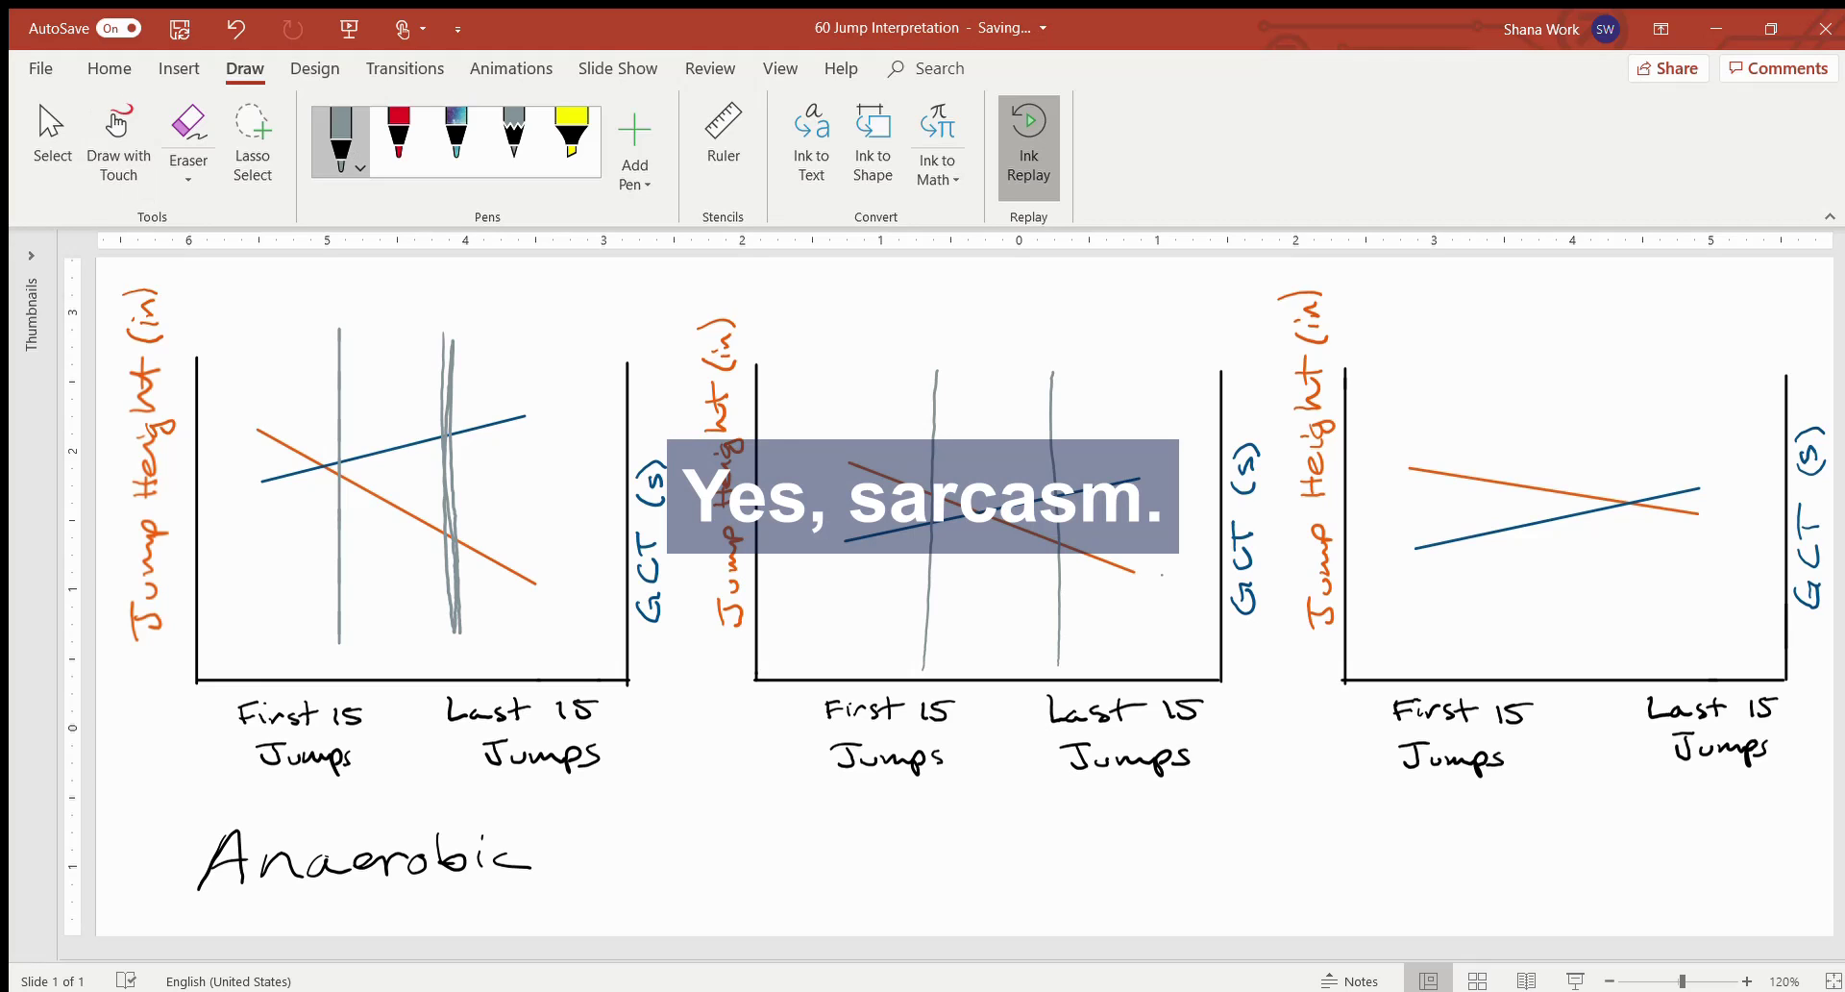
pyautogui.moveTo(994, 474)
pyautogui.mouseDown()
pyautogui.moveTo(1011, 509)
pyautogui.moveTo(990, 475)
pyautogui.mouseUp()
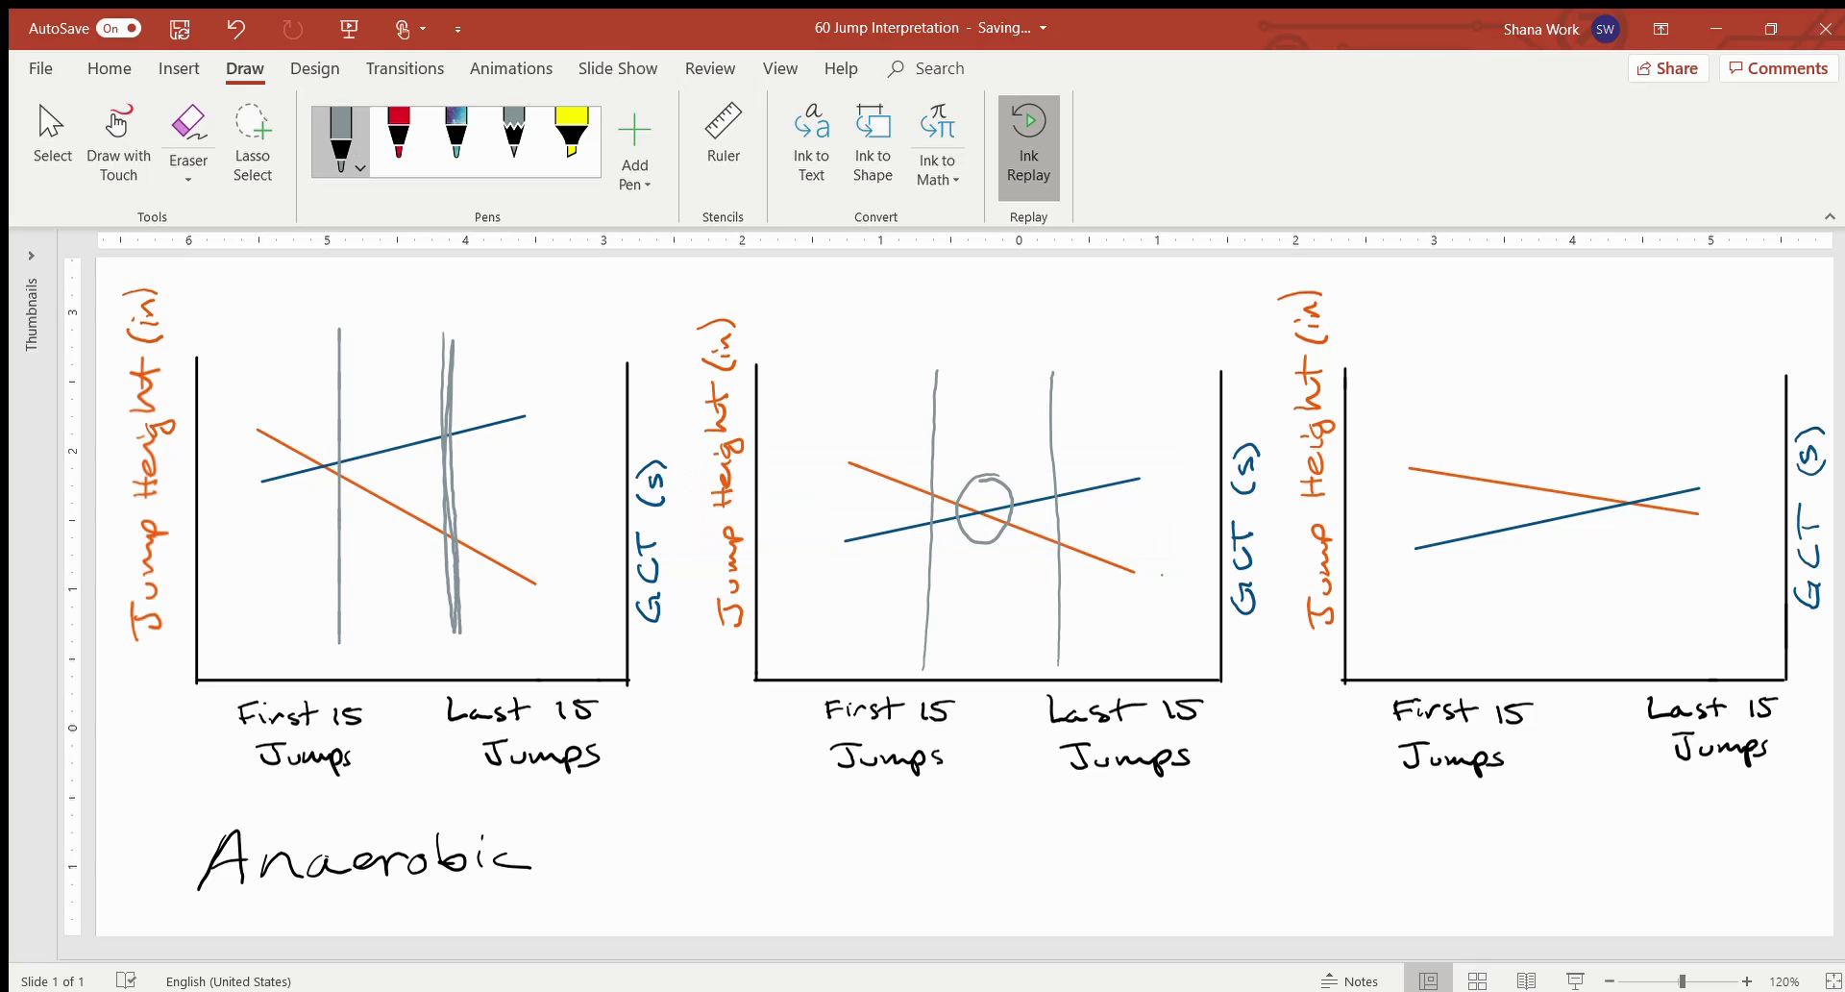
pyautogui.moveTo(940, 663); pyautogui.dragTo(951, 381)
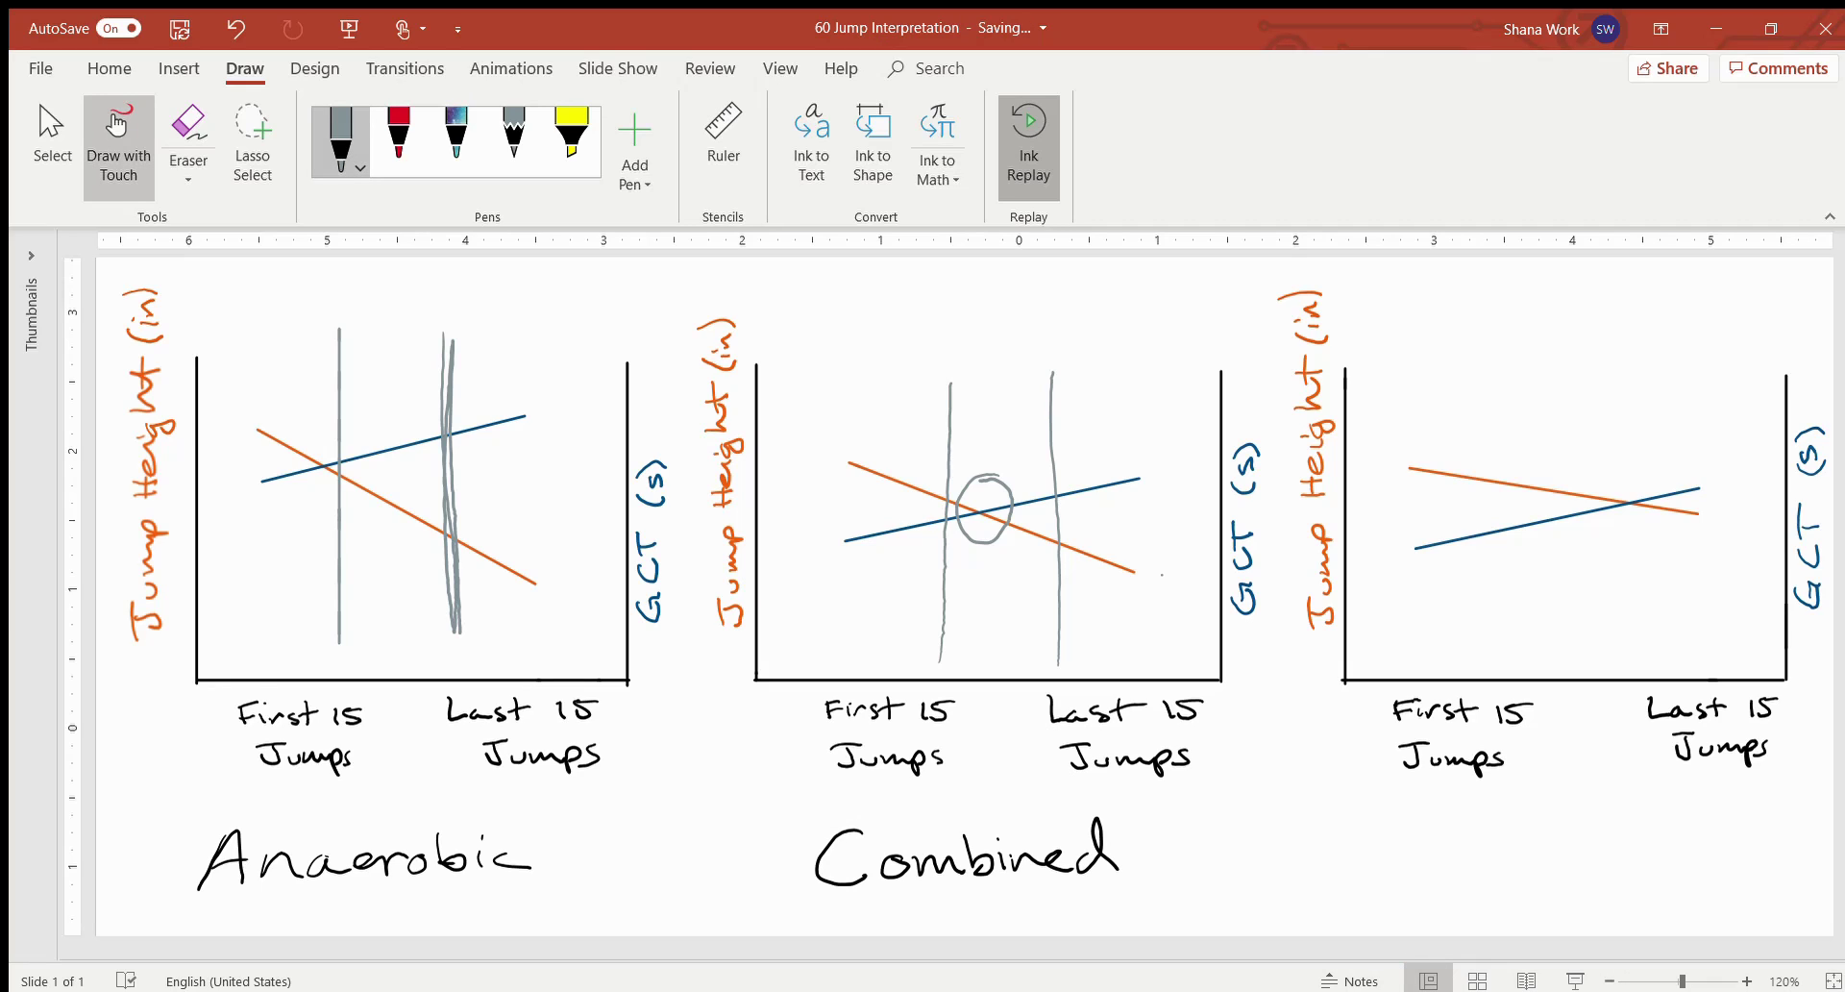
# Divide the third graph into thirds with gray vertical lines and circle both lines' starting points and the jump height endpoint.
pyautogui.moveTo(1613, 399); pyautogui.dragTo(1617, 640)
pyautogui.moveTo(1508, 416); pyautogui.dragTo(1519, 632)
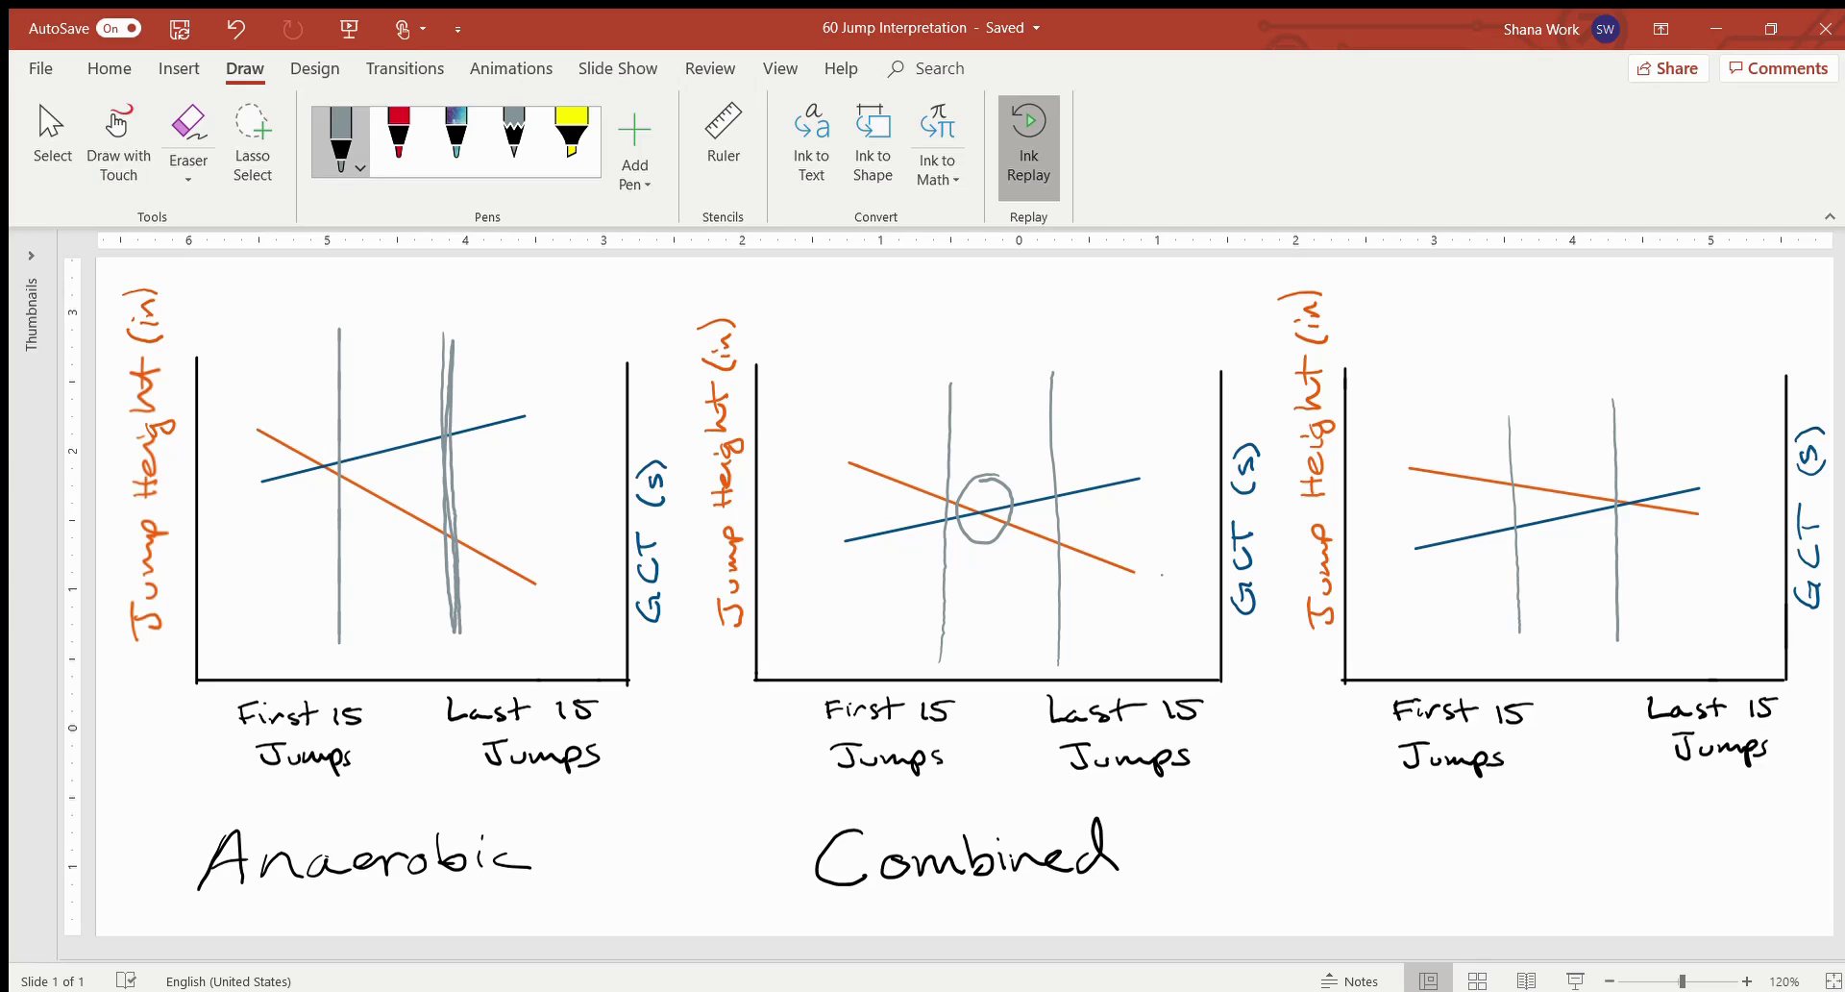
pyautogui.moveTo(1415, 457); pyautogui.dragTo(1405, 486)
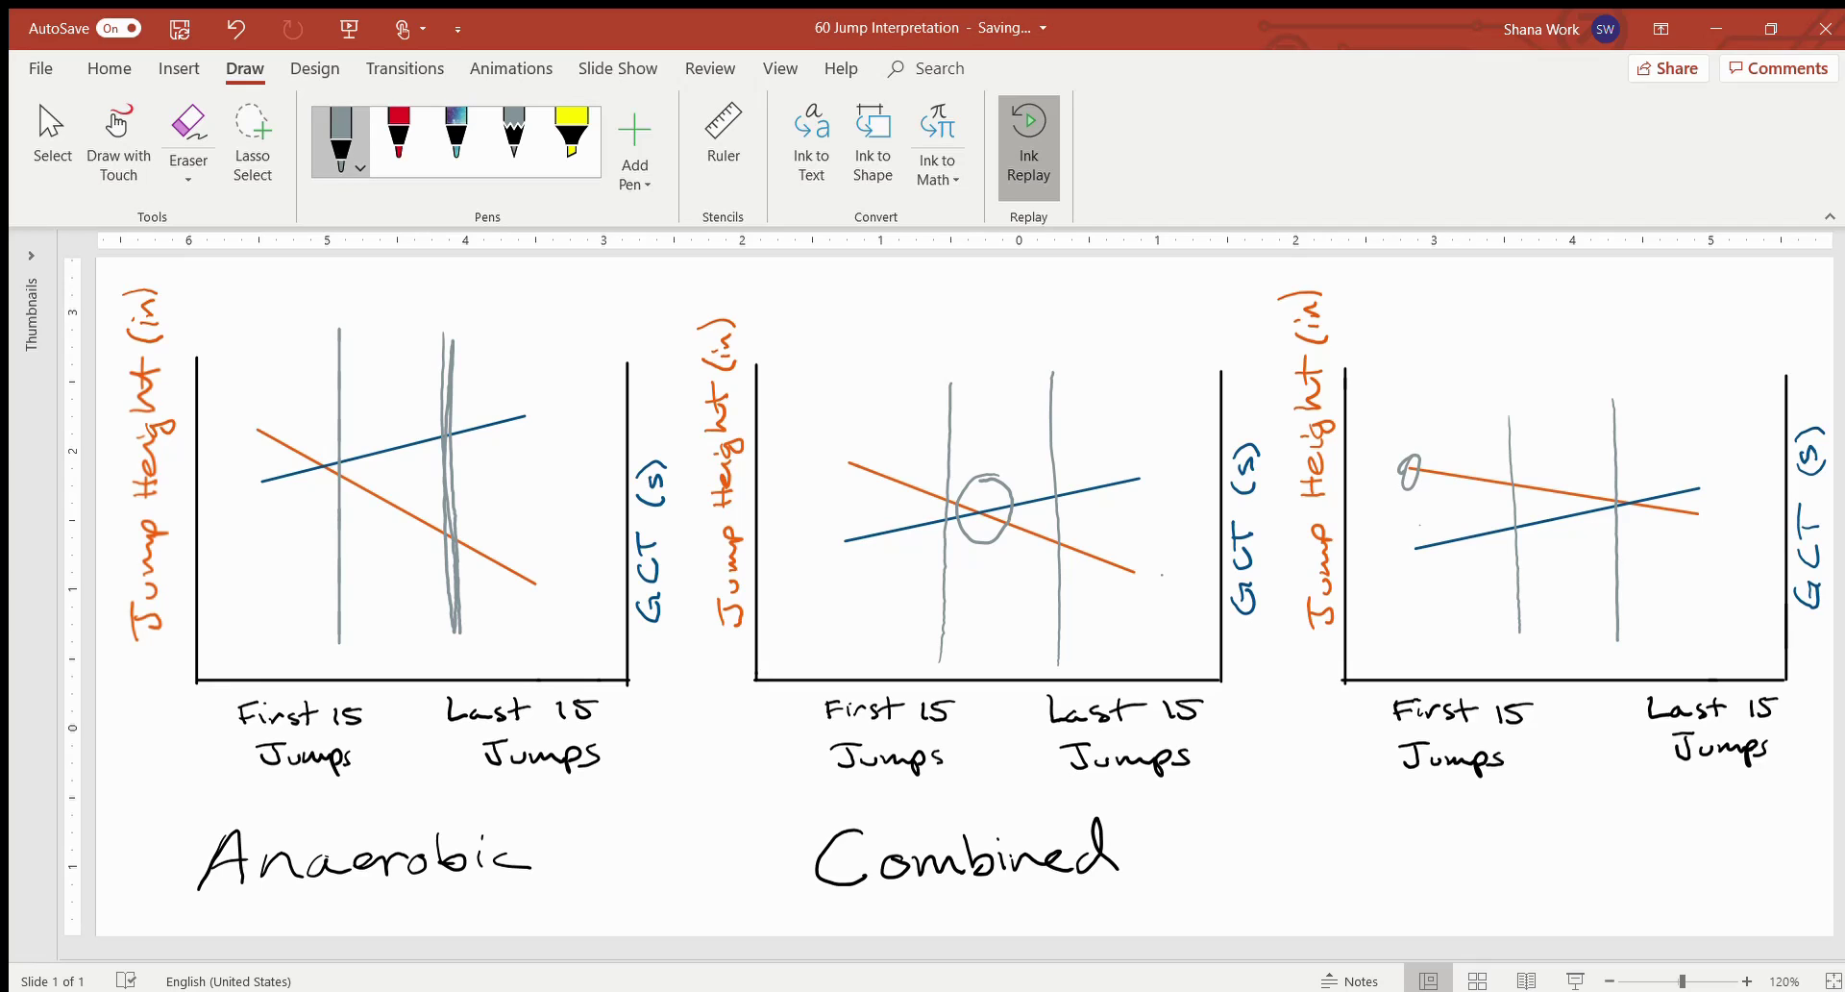
pyautogui.moveTo(1415, 526); pyautogui.dragTo(1418, 556)
pyautogui.moveTo(1698, 497)
pyautogui.mouseDown()
pyautogui.moveTo(1692, 519)
pyautogui.moveTo(1700, 497)
pyautogui.mouseUp()
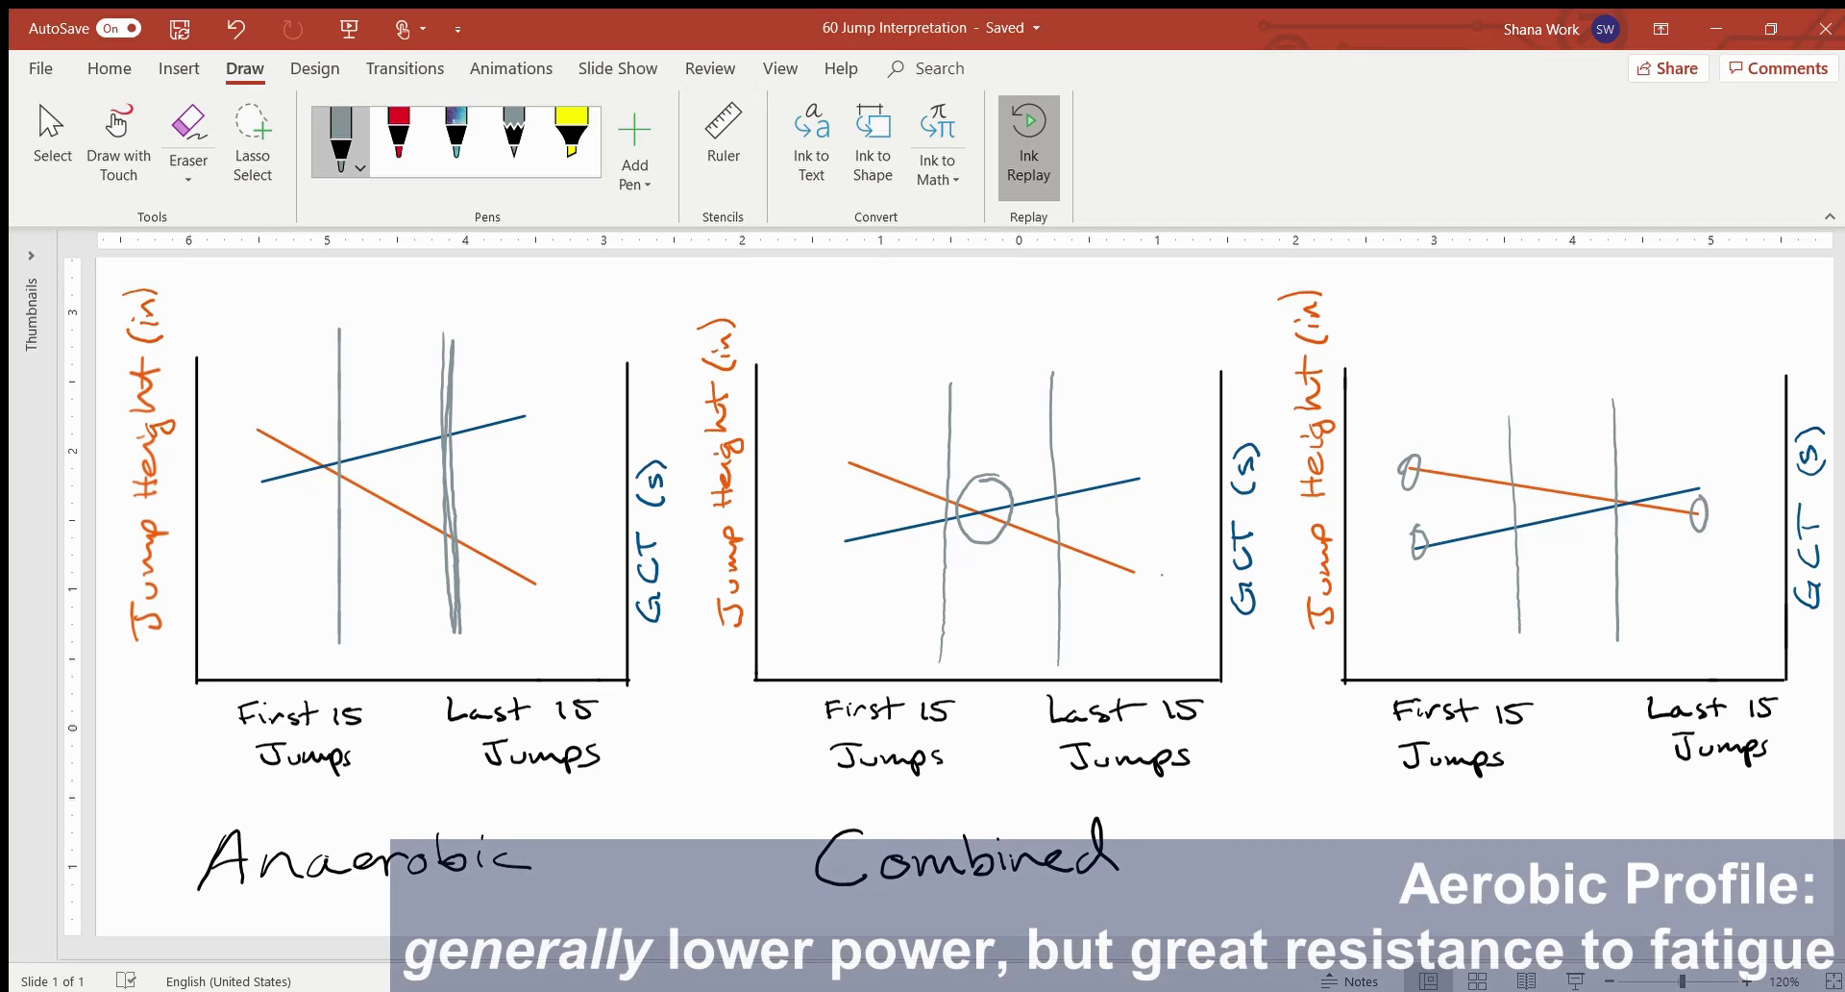
# Draw descending and rising gray arrows across the first graph, circle the third graph's GCT endpoint, and label that graph "Aerobic".
pyautogui.moveTo(288, 346)
pyautogui.mouseDown()
pyautogui.moveTo(483, 448)
pyautogui.moveTo(516, 510)
pyautogui.moveTo(562, 478)
pyautogui.moveTo(545, 458)
pyautogui.mouseUp()
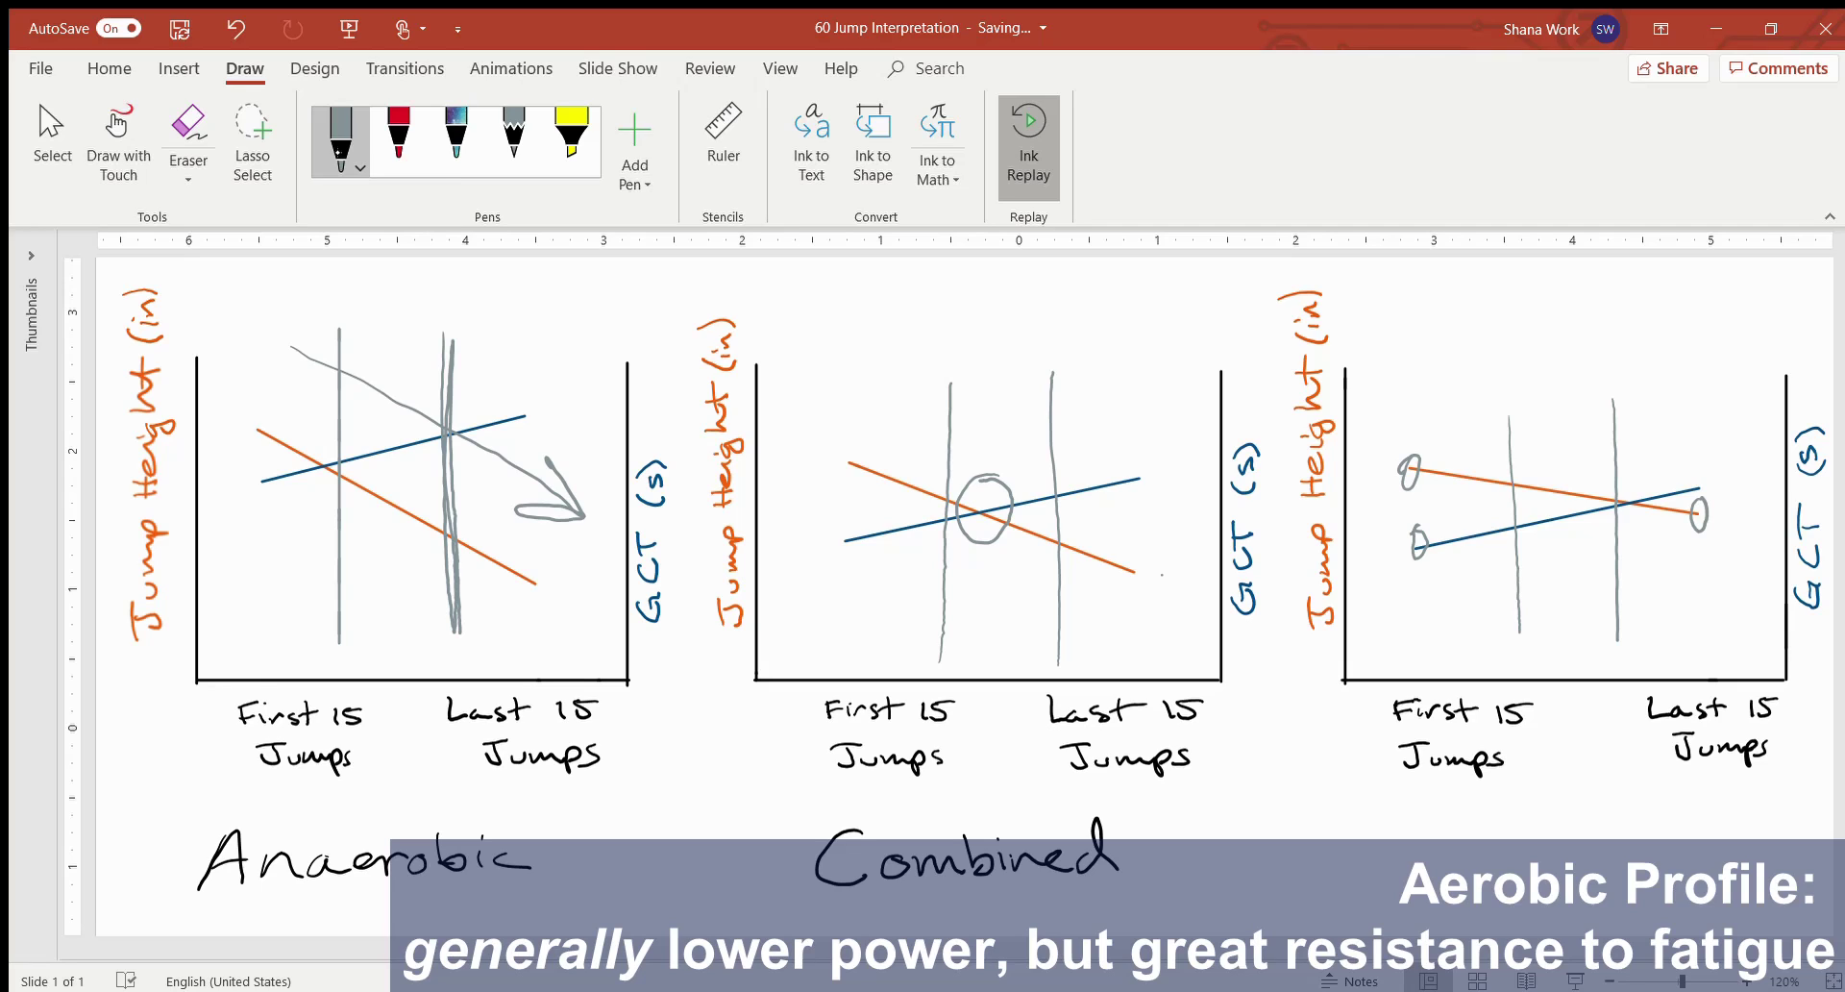
pyautogui.moveTo(1698, 480); pyautogui.dragTo(1698, 499)
pyautogui.moveTo(274, 513)
pyautogui.mouseDown()
pyautogui.moveTo(519, 422)
pyautogui.moveTo(544, 394)
pyautogui.moveTo(557, 412)
pyautogui.mouseUp()
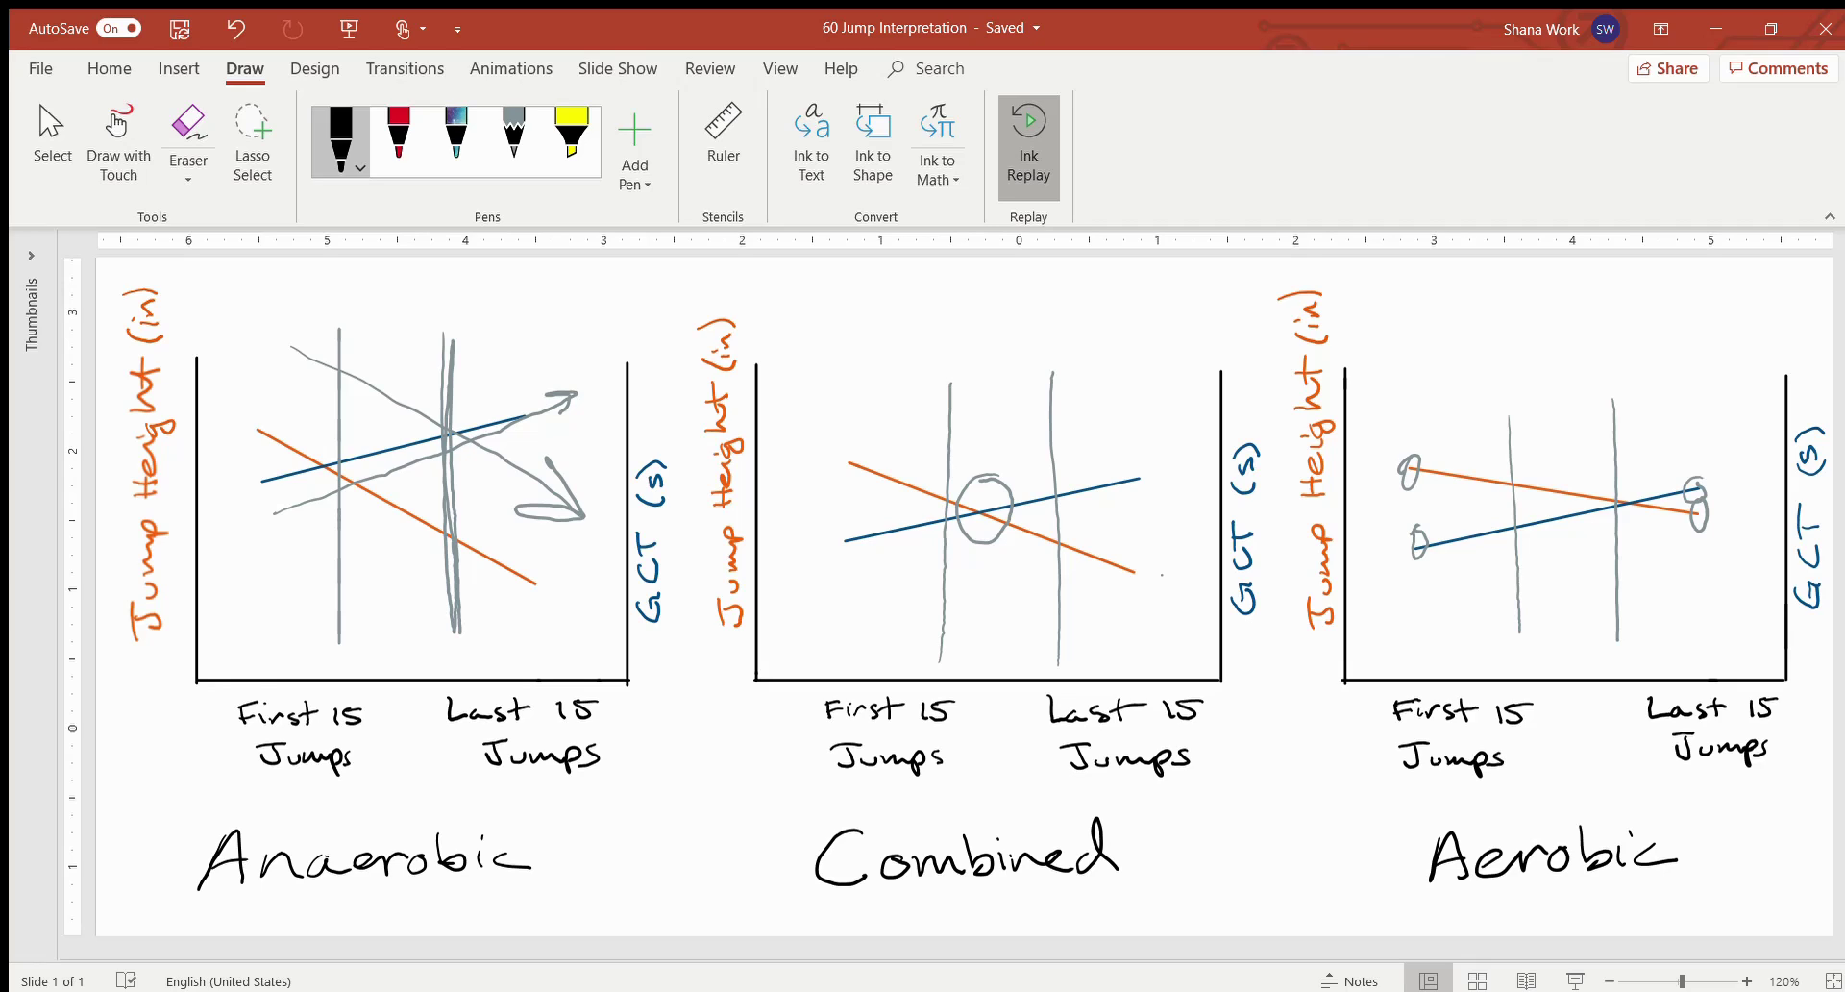
# Erase the descending and rising gray arrows from the first graph.
pyautogui.click(546, 488)
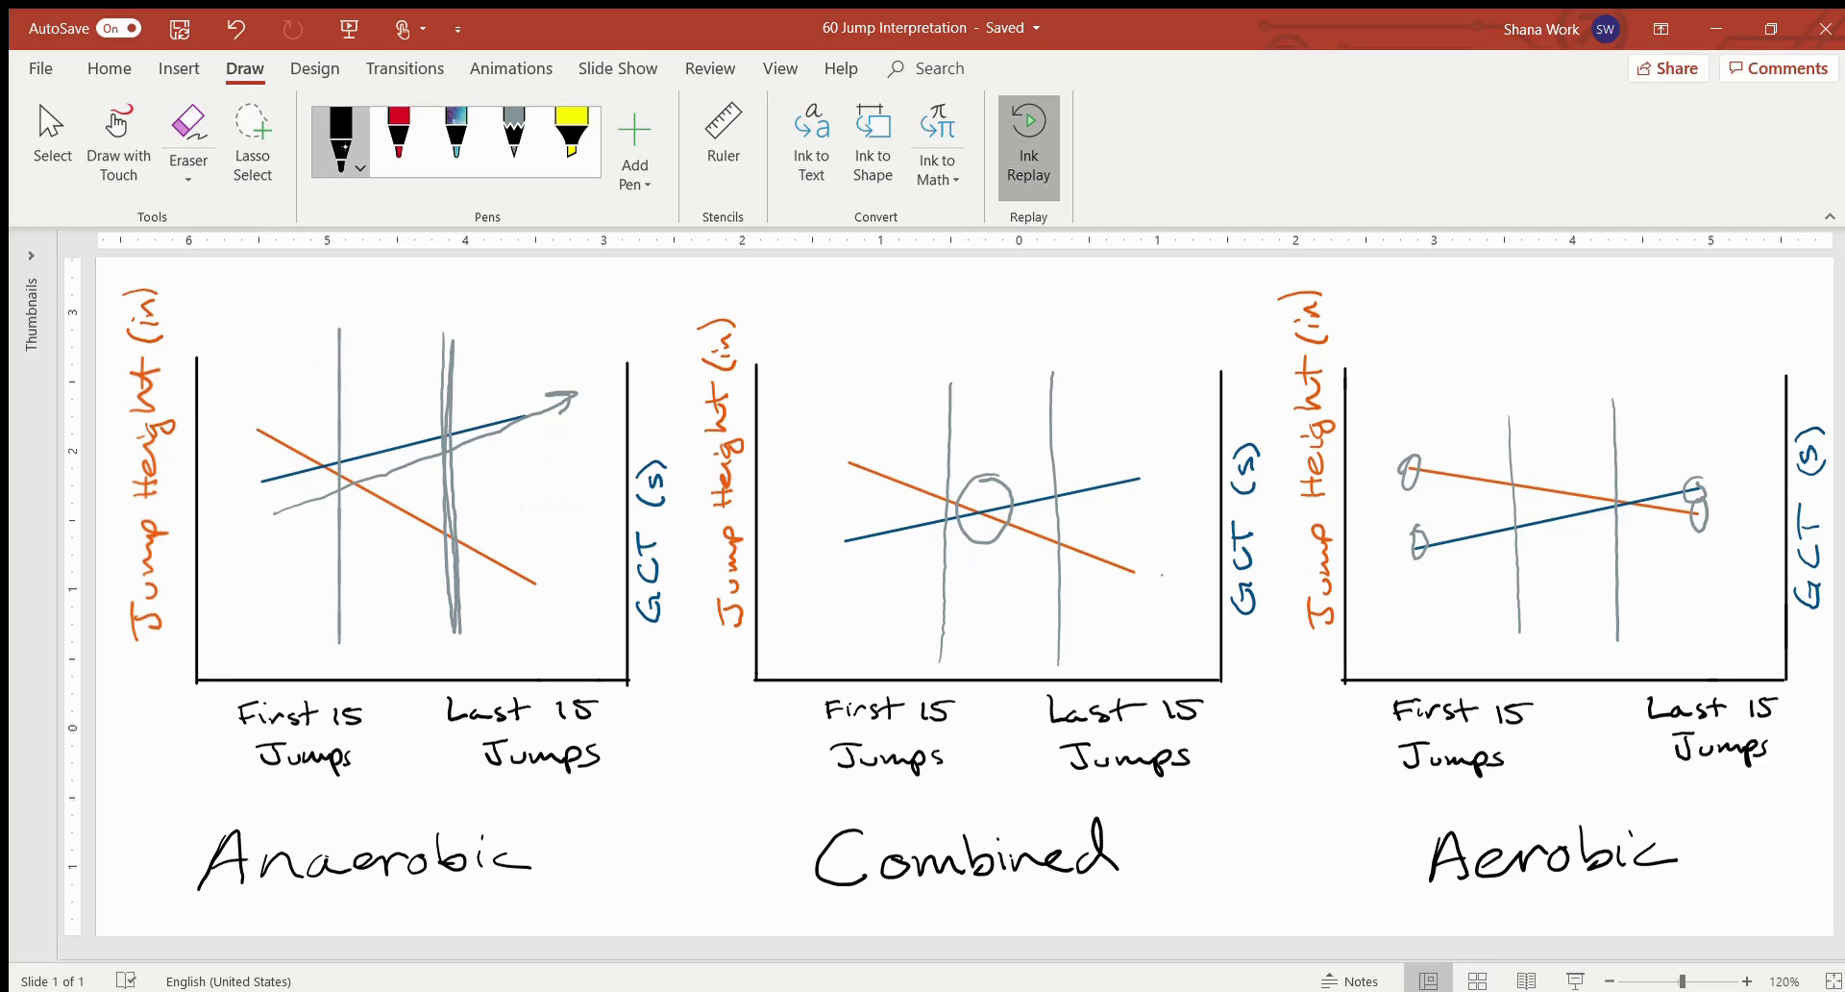
pyautogui.click(552, 407)
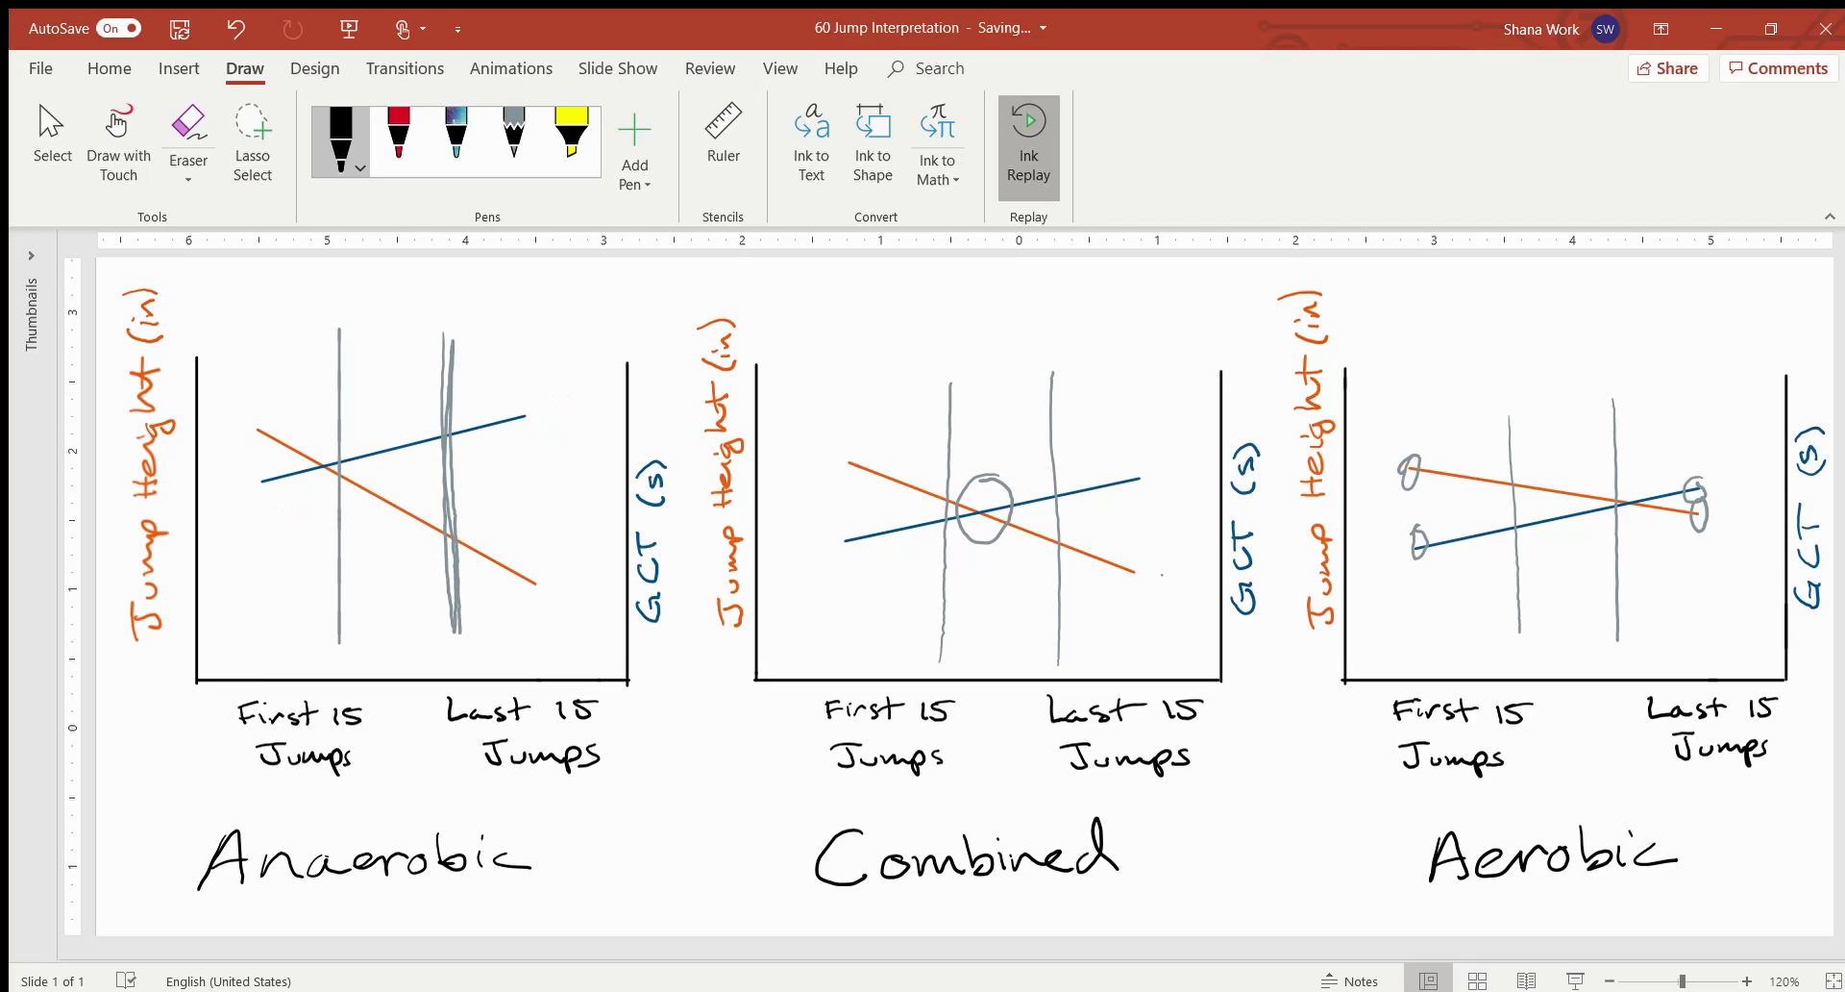
# Draw black stars beside the Anaerobic and Combined labels.
pyautogui.moveTo(166, 792)
pyautogui.mouseDown()
pyautogui.moveTo(171, 874)
pyautogui.moveTo(188, 832)
pyautogui.mouseUp()
pyautogui.moveTo(779, 797)
pyautogui.mouseDown()
pyautogui.moveTo(784, 851)
pyautogui.moveTo(756, 850)
pyautogui.mouseUp()
pyautogui.moveTo(757, 836); pyautogui.dragTo(811, 815)
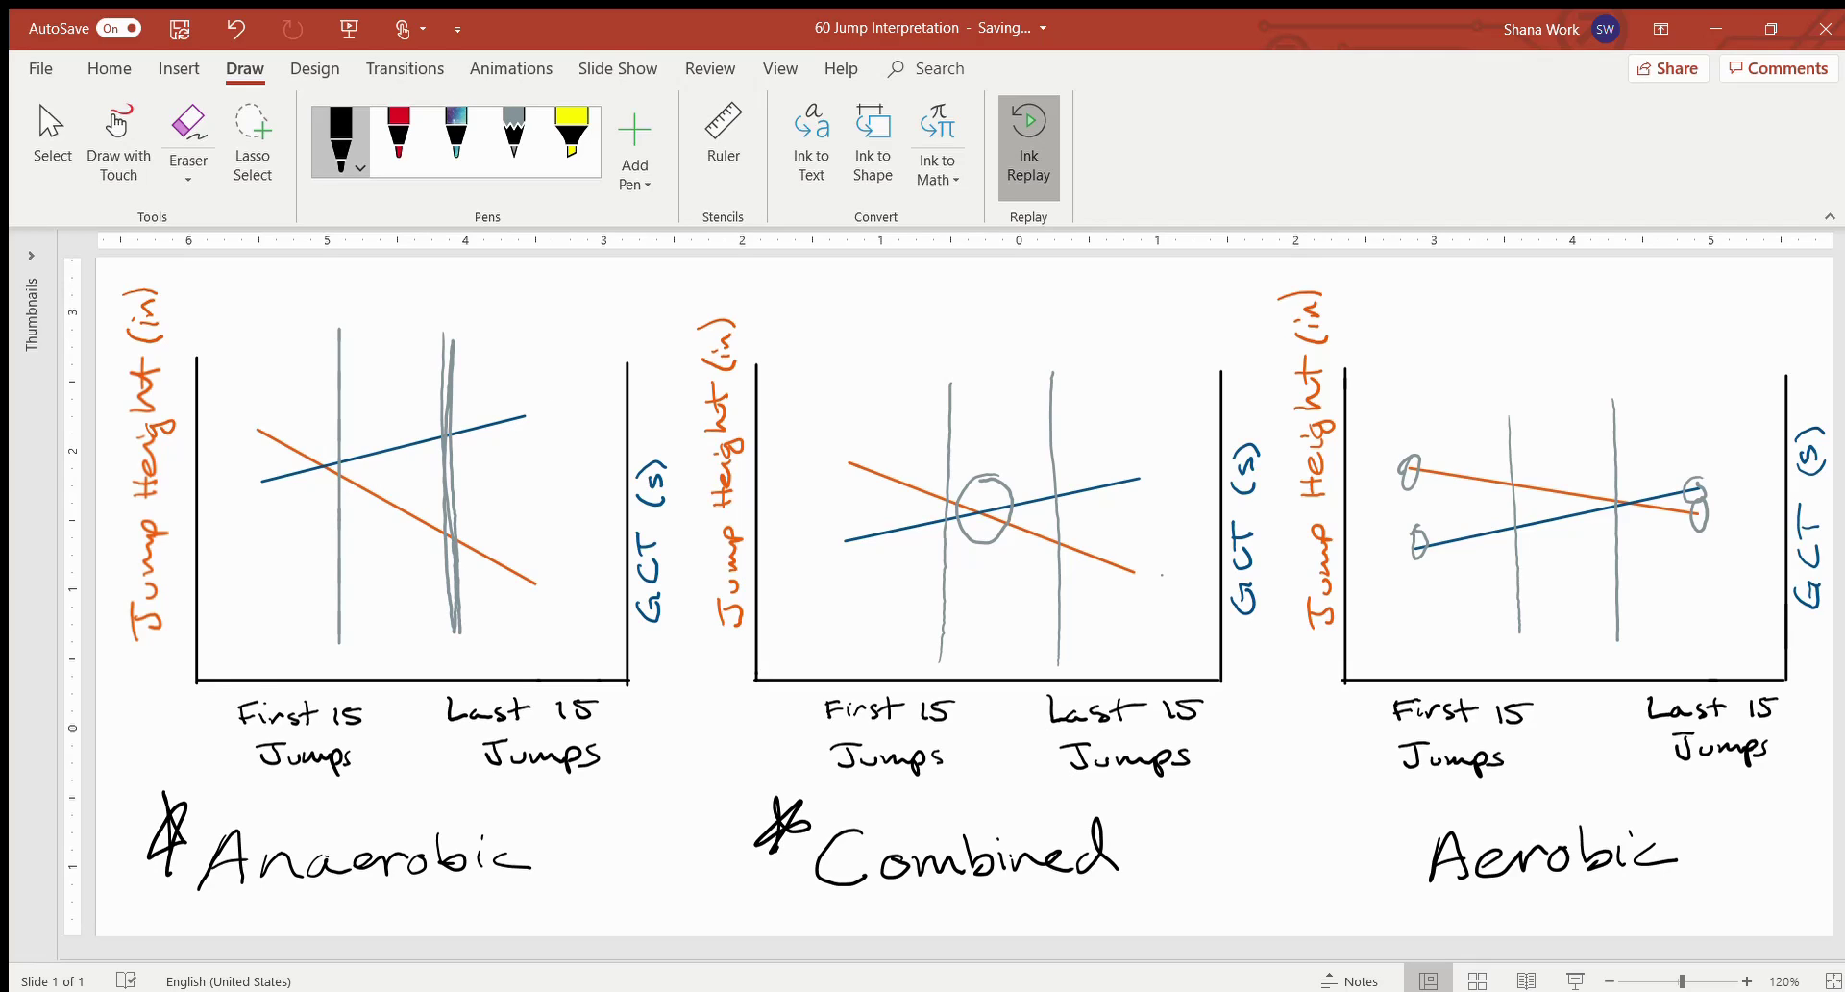